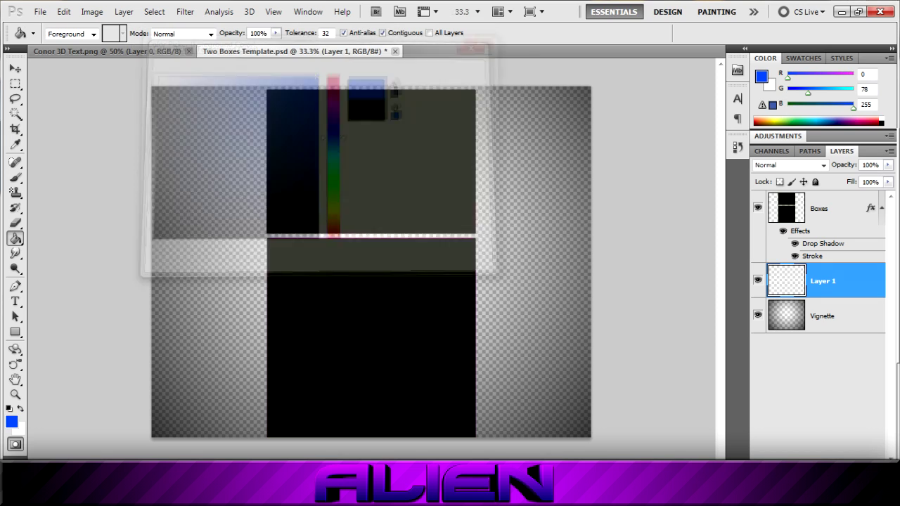
Step: Fill Layer 1 with blue (RGB 0, 78, 255) and move it below the Vignette layer
{"action": "left_click_drag", "start_coordinate": [822, 280], "coordinate": [823, 330]}
{"action": "left_click", "coordinate": [788, 467]}
{"action": "left_click", "coordinate": [732, 6]}
Step: Create a new 500 by 500 pixel document with a transparent background
{"action": "left_click", "coordinate": [35, 11]}
{"action": "left_click", "coordinate": [52, 27]}
{"action": "key", "text": "ctrl+n"}
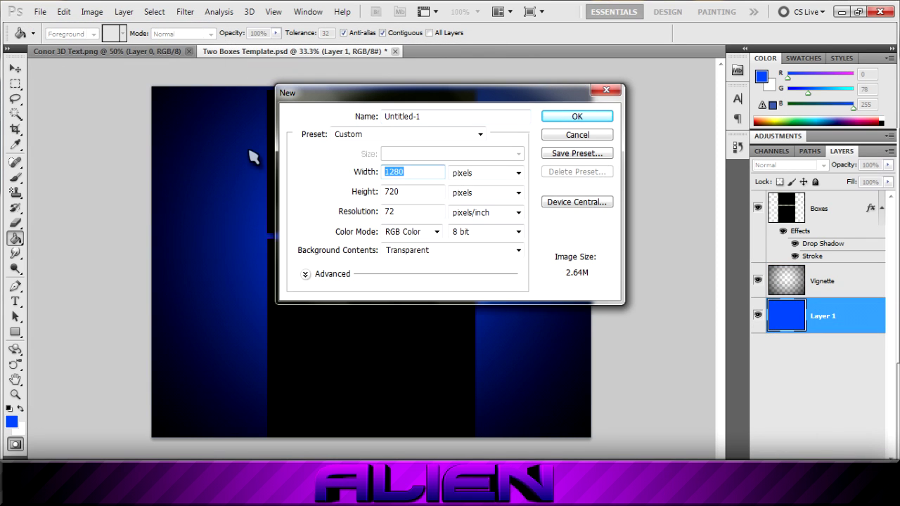
{"action": "key", "text": "Tab"}
{"action": "type", "text": "500"}
{"action": "key", "text": "Return"}
Step: Draw a wide text box on the canvas, set the text color to black and enter the client's first name in capitals
{"action": "key", "text": "t"}
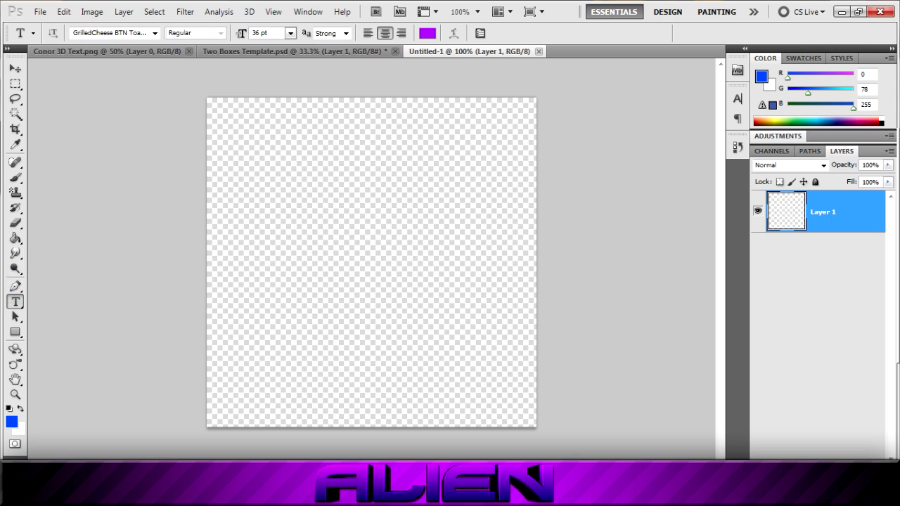
{"action": "left_click_drag", "start_coordinate": [522, 250], "coordinate": [526, 253]}
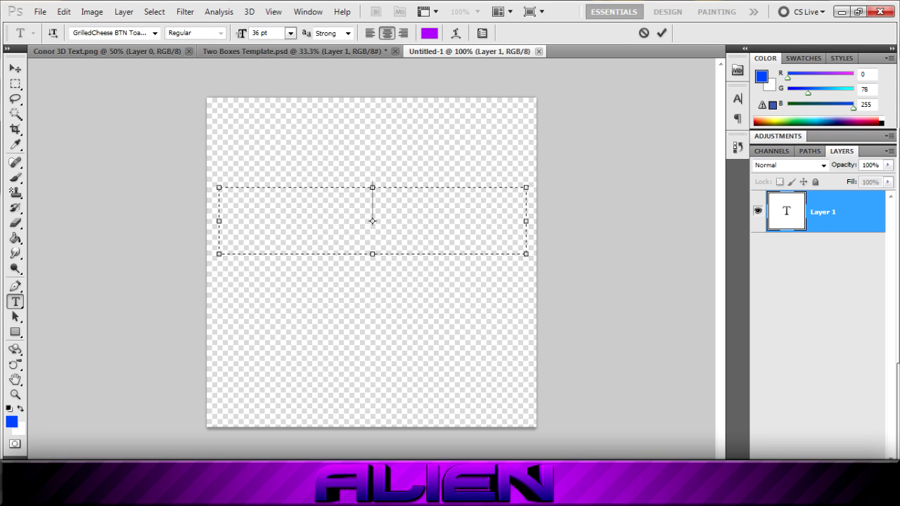
{"action": "left_click", "coordinate": [430, 33]}
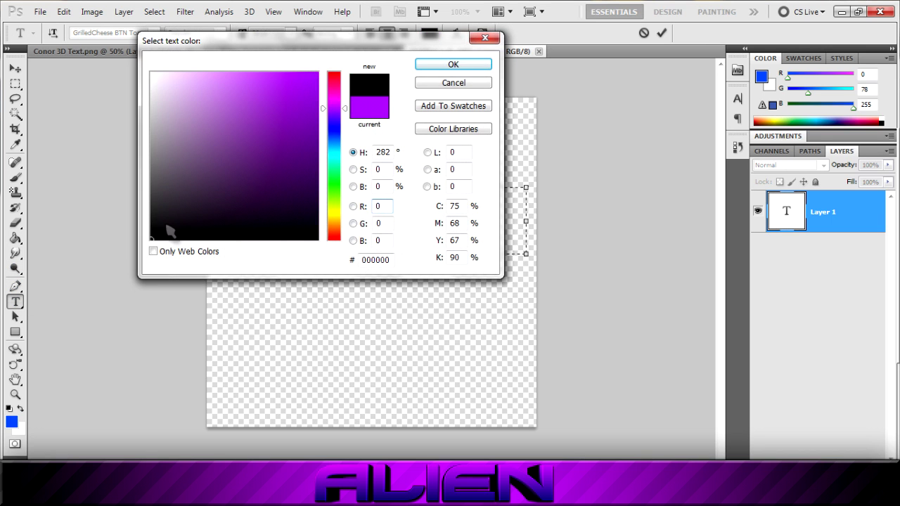
{"action": "left_click", "coordinate": [453, 64]}
{"action": "type", "text": "CONOR"}
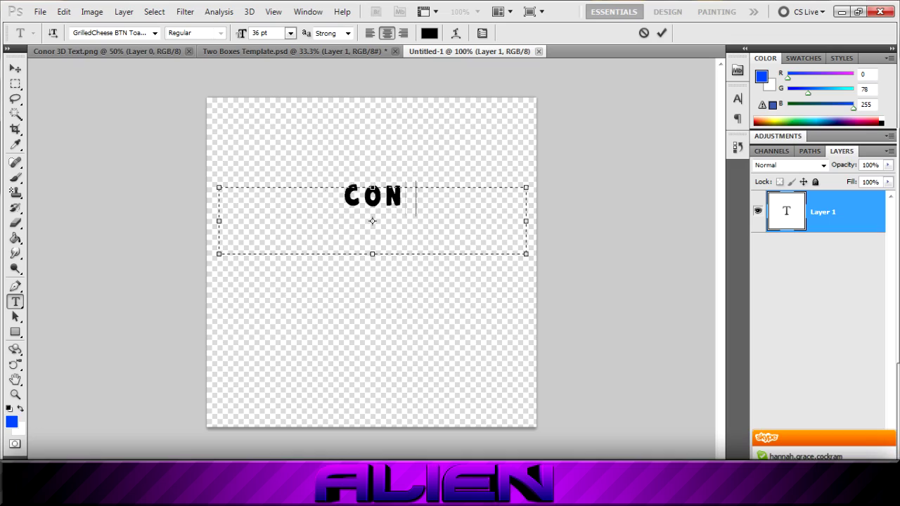
Step: Try several fonts on the whole text and settle on Athletic
{"action": "key", "text": "ctrl+a"}
{"action": "left_click", "coordinate": [155, 33]}
{"action": "left_click", "coordinate": [218, 128]}
{"action": "left_click", "coordinate": [156, 33]}
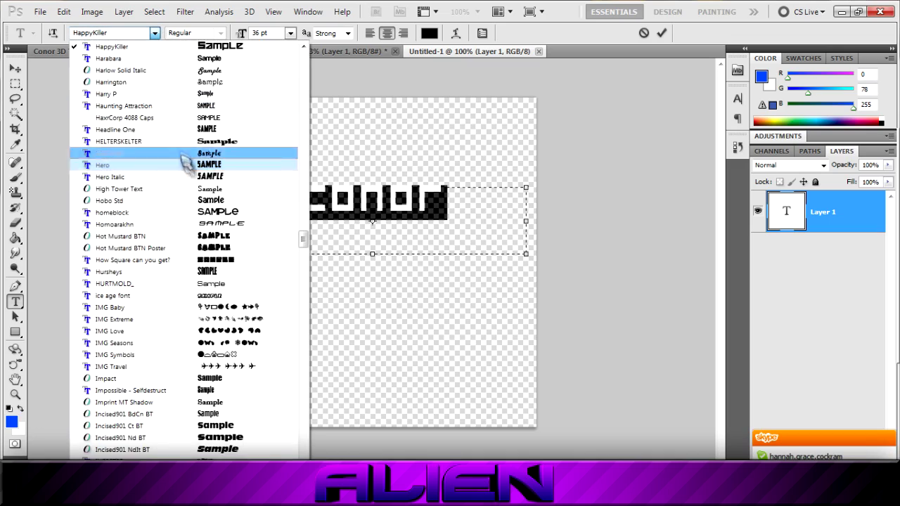
{"action": "scroll", "coordinate": [184, 164], "scroll_direction": "down", "scroll_amount": 3}
{"action": "scroll", "coordinate": [185, 161], "scroll_direction": "down", "scroll_amount": 12}
{"action": "left_click", "coordinate": [186, 154]}
{"action": "left_click", "coordinate": [155, 33]}
{"action": "scroll", "coordinate": [135, 253], "scroll_direction": "down", "scroll_amount": 12}
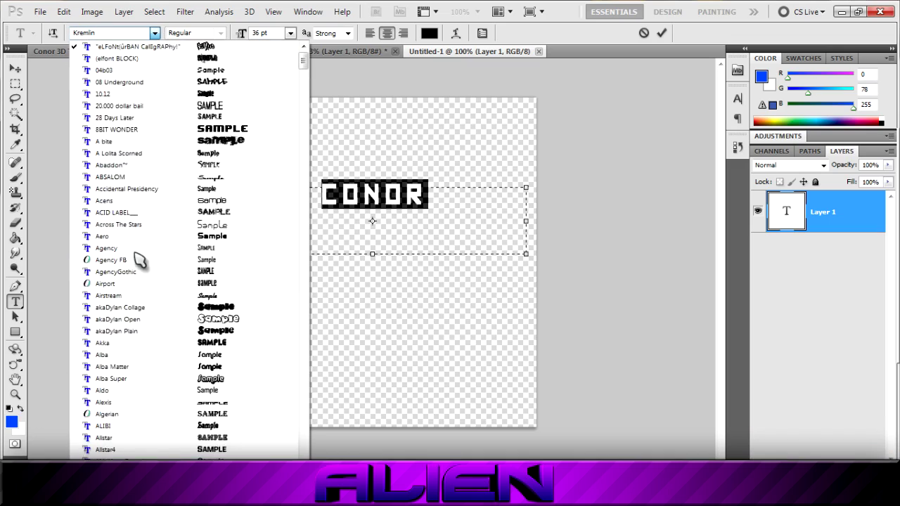
{"action": "scroll", "coordinate": [140, 259], "scroll_direction": "down", "scroll_amount": 15}
{"action": "left_click", "coordinate": [127, 204]}
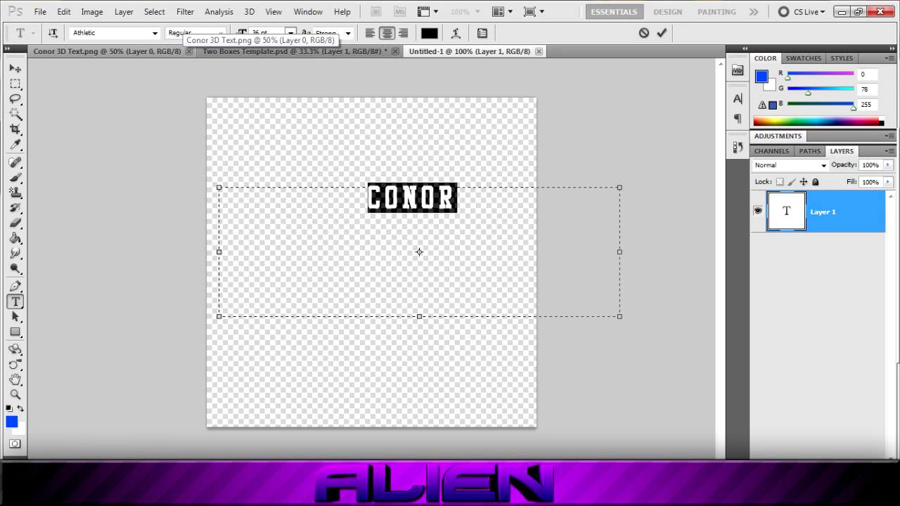
Step: Set the text size to 72 pt, rotate the text diagonally downward and center it on the canvas
{"action": "left_click", "coordinate": [290, 33]}
{"action": "left_click", "coordinate": [261, 257]}
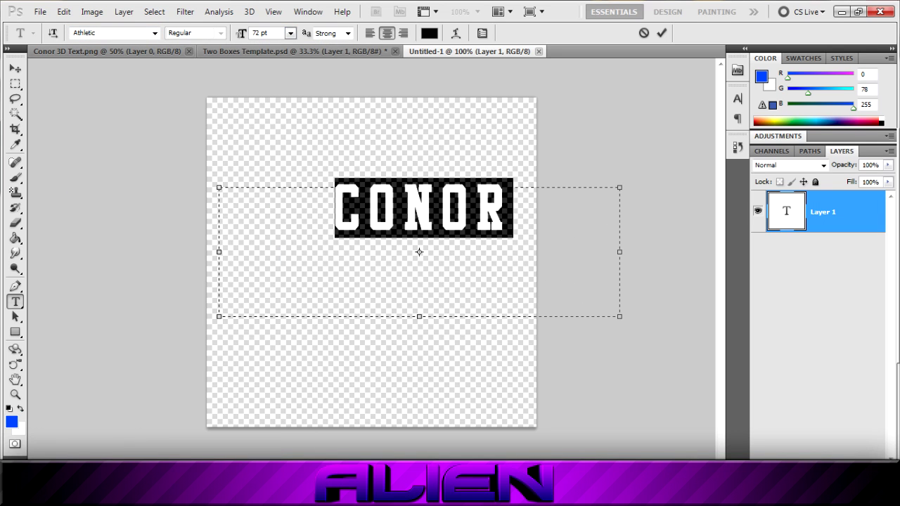
{"action": "left_click_drag", "start_coordinate": [627, 182], "coordinate": [600, 375]}
{"action": "left_click_drag", "start_coordinate": [422, 260], "coordinate": [340, 292]}
{"action": "key", "text": "ctrl+Return"}
{"action": "key", "text": "v"}
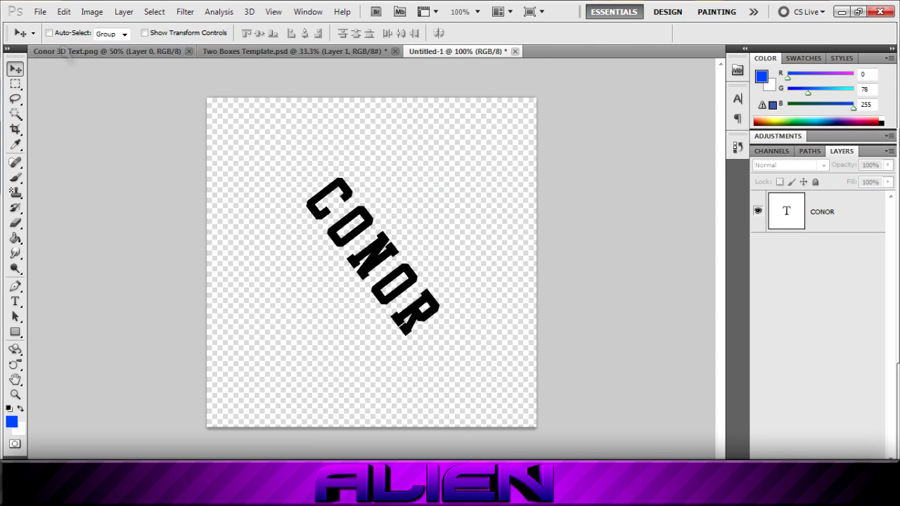
Step: Define the diagonal text as a pattern under its default name
{"action": "left_click", "coordinate": [64, 12]}
{"action": "left_click", "coordinate": [161, 324]}
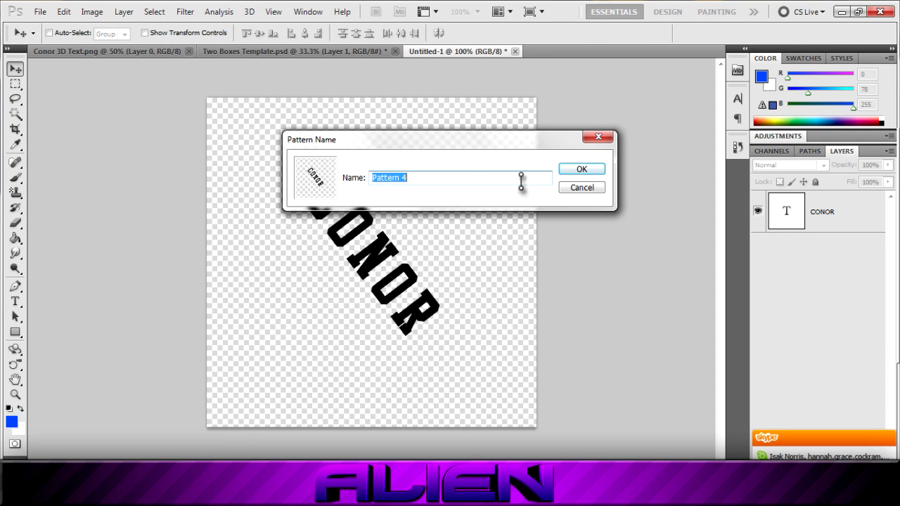
{"action": "left_click", "coordinate": [596, 171]}
Step: Switch to Skype and answer the open conversation with "sup"
{"action": "left_click", "coordinate": [819, 449]}
{"action": "left_click", "coordinate": [243, 185]}
{"action": "left_click", "coordinate": [527, 389]}
{"action": "type", "text": "sup"}
{"action": "key", "text": "Return"}
{"action": "left_click", "coordinate": [696, 47]}
Step: Switch to the Two Boxes Template document and select the Boxes layer
{"action": "left_click", "coordinate": [220, 52]}
{"action": "left_click", "coordinate": [821, 209]}
{"action": "key", "text": "q"}
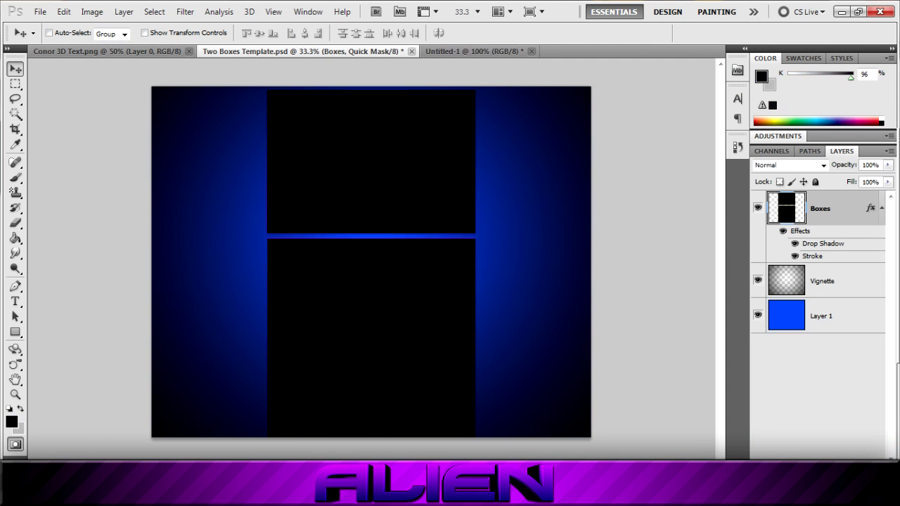
{"action": "key", "text": "q"}
Step: Try adding a blank layer and a pattern fill layer above the Boxes layer
{"action": "key", "text": "ctrl+shift+n"}
{"action": "key", "text": "Return"}
{"action": "key", "text": "ctrl+alt+z"}
{"action": "key", "text": "ctrl+alt+z"}
{"action": "left_click", "coordinate": [824, 468]}
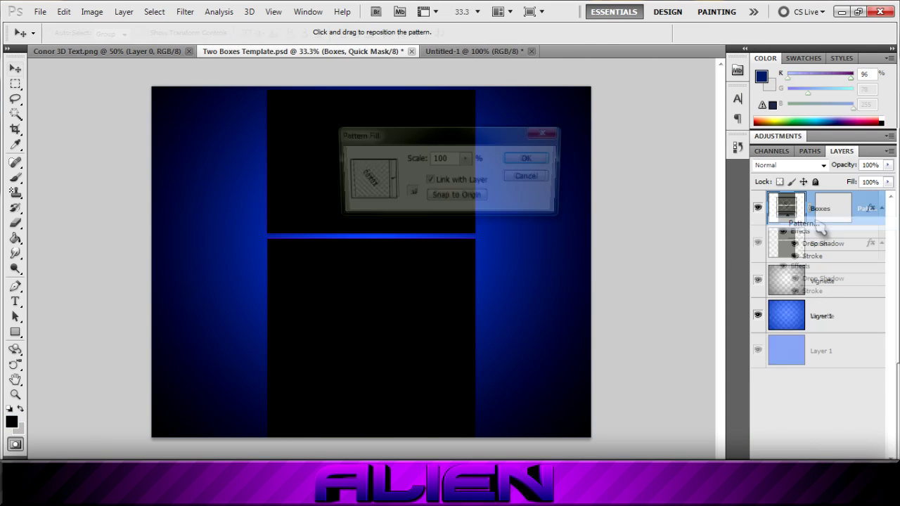
{"action": "left_click", "coordinate": [815, 224]}
{"action": "left_click", "coordinate": [530, 160]}
{"action": "key", "text": "ctrl+z"}
Step: Add a pattern fill layer with the text pattern at 40% scale and clip it to the Boxes layer
{"action": "left_click", "coordinate": [824, 468]}
{"action": "left_click", "coordinate": [804, 224]}
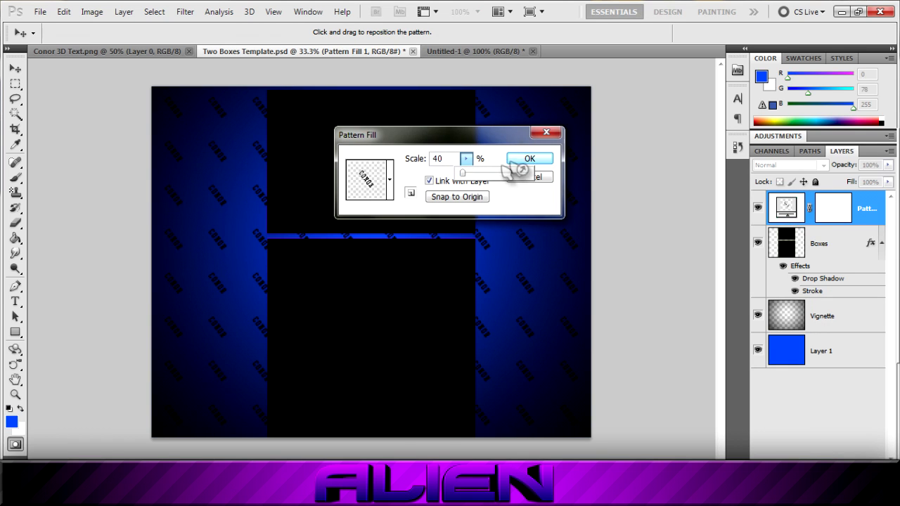
{"action": "left_click", "coordinate": [529, 161]}
{"action": "key", "text": "ctrl+alt+g"}
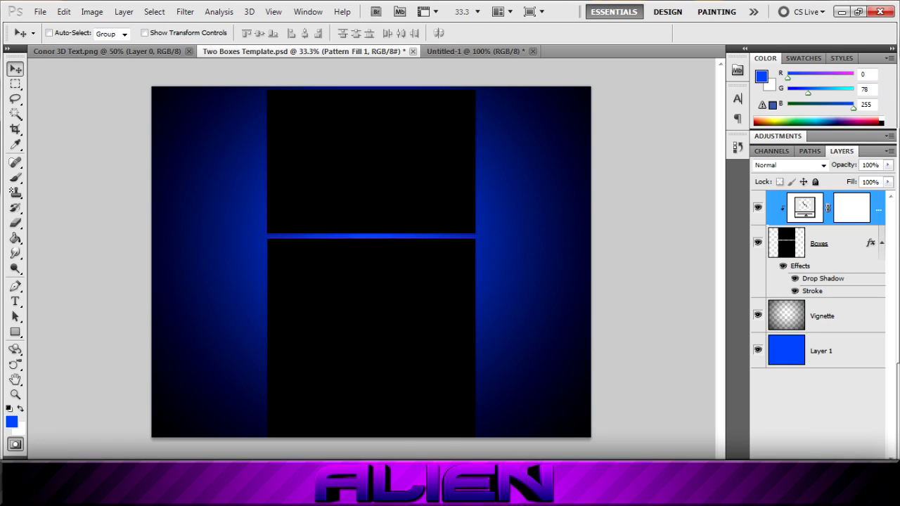
Step: Set the foreground color to gray (RGB 121, 121, 121) and fill a new layer clipped to the Boxes layer with it
{"action": "key", "text": "ctrl+shift+alt+n"}
{"action": "key", "text": "g"}
{"action": "left_click", "coordinate": [17, 422]}
{"action": "left_click", "coordinate": [455, 64]}
{"action": "left_click", "coordinate": [412, 233]}
{"action": "key", "text": "ctrl+alt+g"}
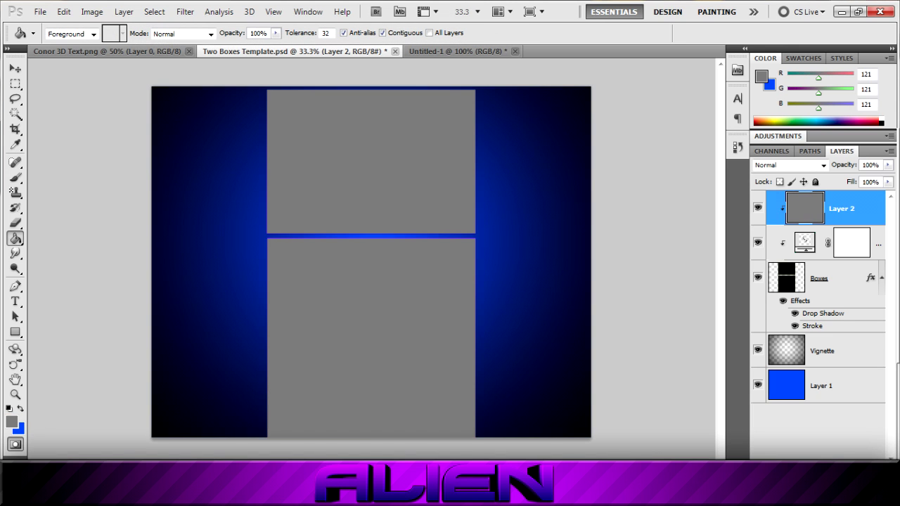
Step: Undo the gray fill layer and the pattern layer's clipping mask by deleting their history states
{"action": "key", "text": "ctrl+z"}
{"action": "left_click", "coordinate": [737, 147]}
{"action": "left_click", "coordinate": [707, 209]}
{"action": "key", "text": "Return"}
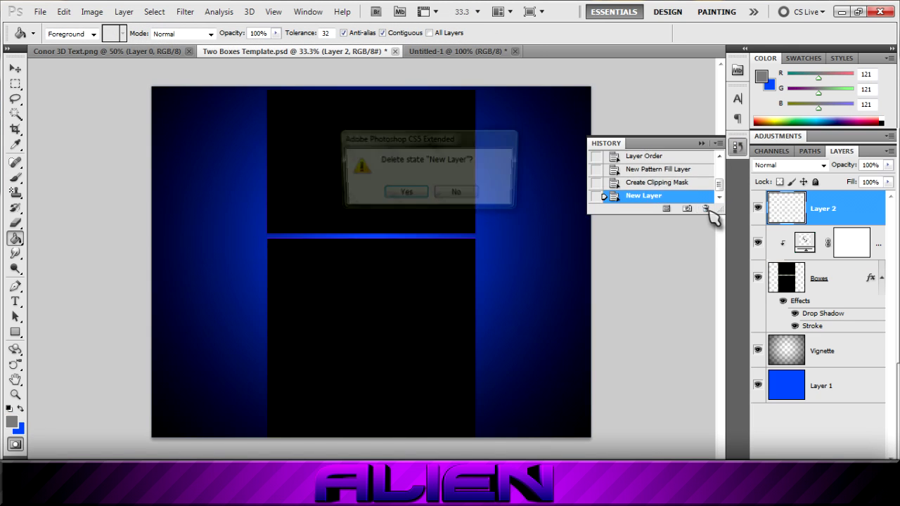
{"action": "left_click", "coordinate": [707, 209]}
{"action": "key", "text": "Return"}
{"action": "left_click", "coordinate": [708, 210]}
Step: Switch to the chat window and send "bye"
{"action": "key", "text": "alt+Tab"}
{"action": "type", "text": "bye"}
{"action": "key", "text": "Return"}
{"action": "left_click", "coordinate": [732, 46]}
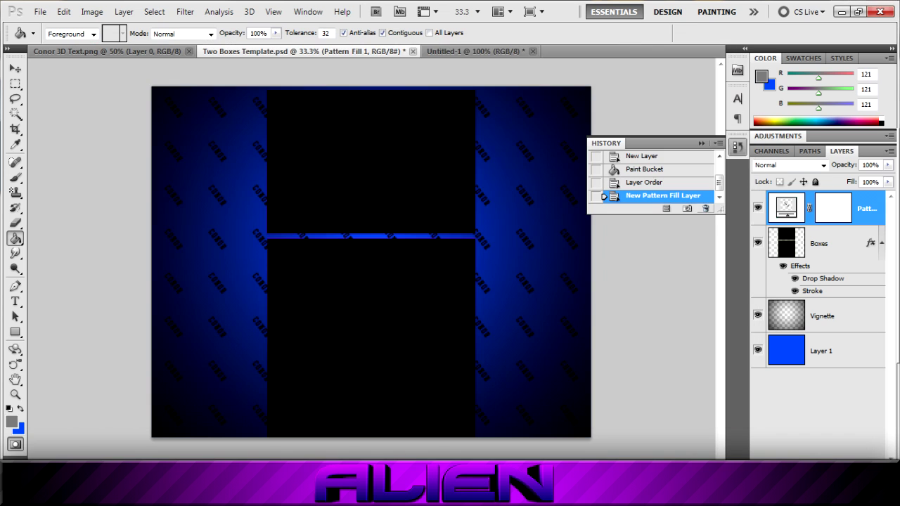
Step: Delete the pattern fill layer's history state and add a blank layer above the Boxes layer
{"action": "left_click", "coordinate": [708, 209]}
{"action": "left_click", "coordinate": [702, 144]}
{"action": "left_click", "coordinate": [820, 209]}
{"action": "key", "text": "q"}
{"action": "key", "text": "ctrl+shift+n"}
{"action": "key", "text": "Return"}
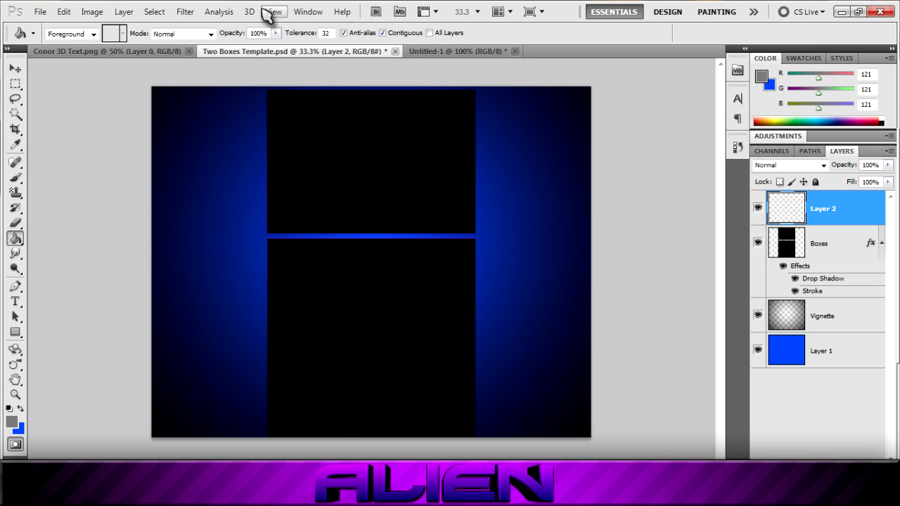
{"action": "left_click", "coordinate": [161, 14]}
{"action": "left_click", "coordinate": [162, 15]}
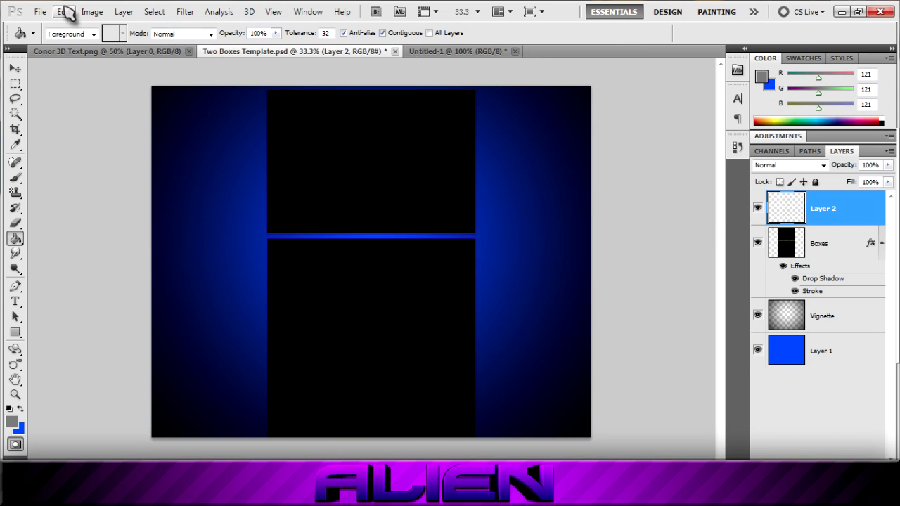
Step: Try a reduced-scale fill of the text pattern on a pattern fill layer above the Boxes layer
{"action": "left_click", "coordinate": [766, 465]}
{"action": "left_click", "coordinate": [773, 226]}
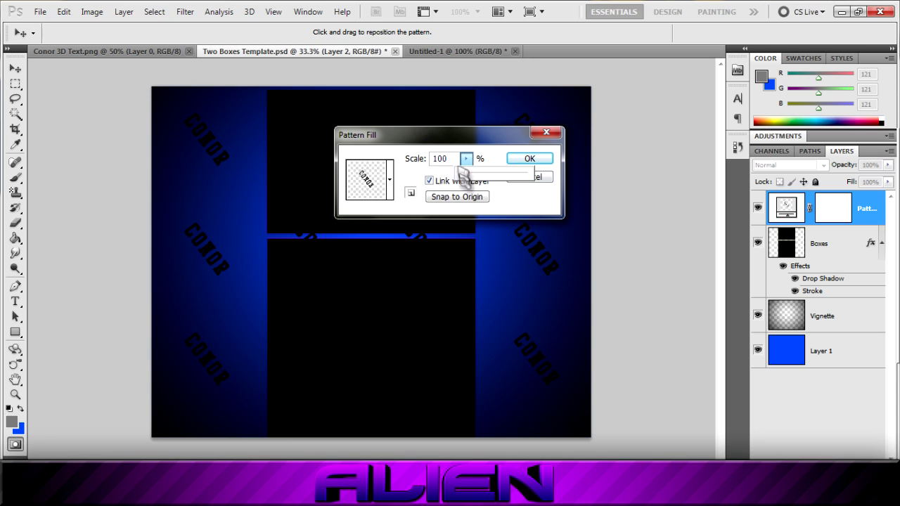
{"action": "left_click", "coordinate": [524, 158]}
Step: Add a gray-filled layer above the pattern fill and try clipping both layers, undoing the last clip
{"action": "key", "text": "ctrl+shift+n"}
{"action": "key", "text": "Return"}
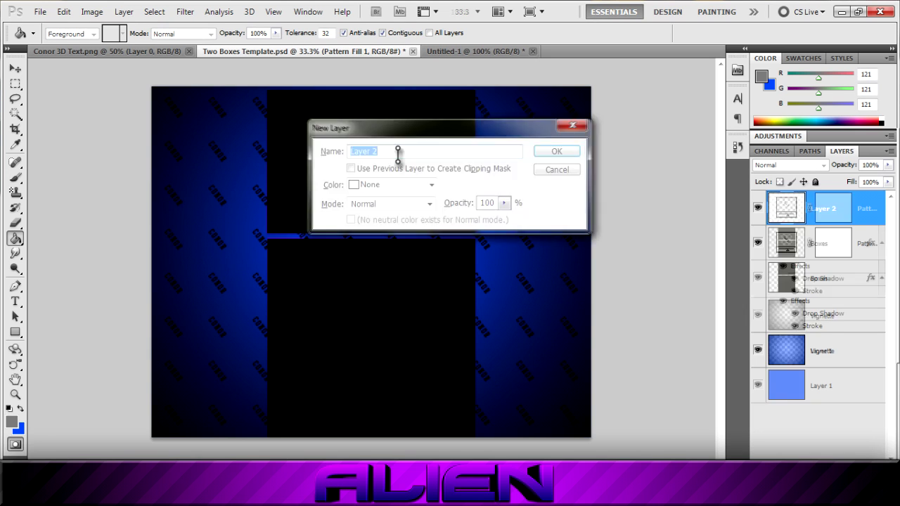
{"action": "left_click", "coordinate": [398, 156]}
{"action": "left_click", "coordinate": [833, 226], "text": "alt"}
{"action": "left_click", "coordinate": [832, 260], "text": "alt"}
{"action": "key", "text": "ctrl+z"}
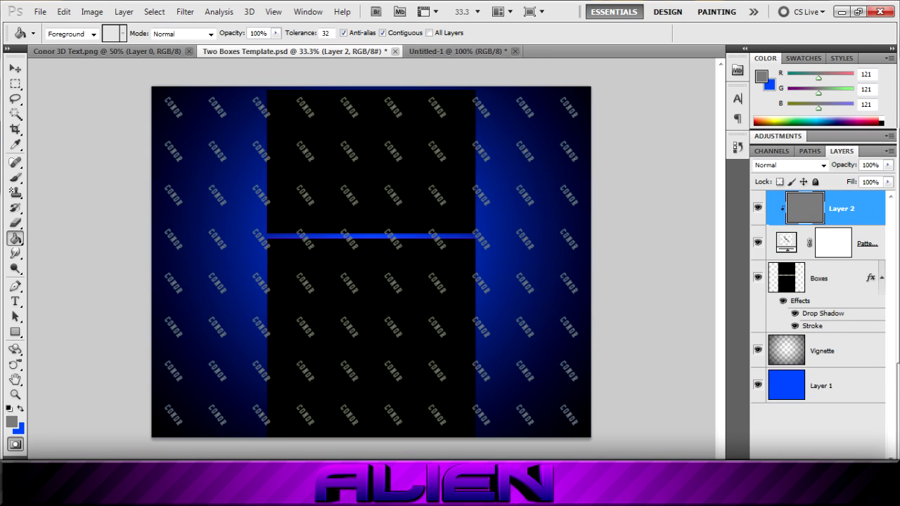
Step: Undo the gray layer and the pattern fill layer above the Boxes layer
{"action": "left_click", "coordinate": [830, 278]}
{"action": "key", "text": "q"}
{"action": "key", "text": "ctrl+alt+z"}
{"action": "key", "text": "ctrl+alt+z"}
{"action": "key", "text": "ctrl+alt+z"}
{"action": "key", "text": "ctrl+alt+z"}
{"action": "key", "text": "ctrl+alt+z"}
Step: Apply a Pattern Overlay to the Boxes layer using the diagonal text pattern at 35% scale
{"action": "left_click", "coordinate": [783, 466]}
{"action": "left_click", "coordinate": [807, 447]}
{"action": "left_click", "coordinate": [723, 175]}
{"action": "scroll", "coordinate": [703, 253], "scroll_direction": "down", "scroll_amount": 3}
{"action": "left_click", "coordinate": [659, 278]}
{"action": "left_click", "coordinate": [784, 244]}
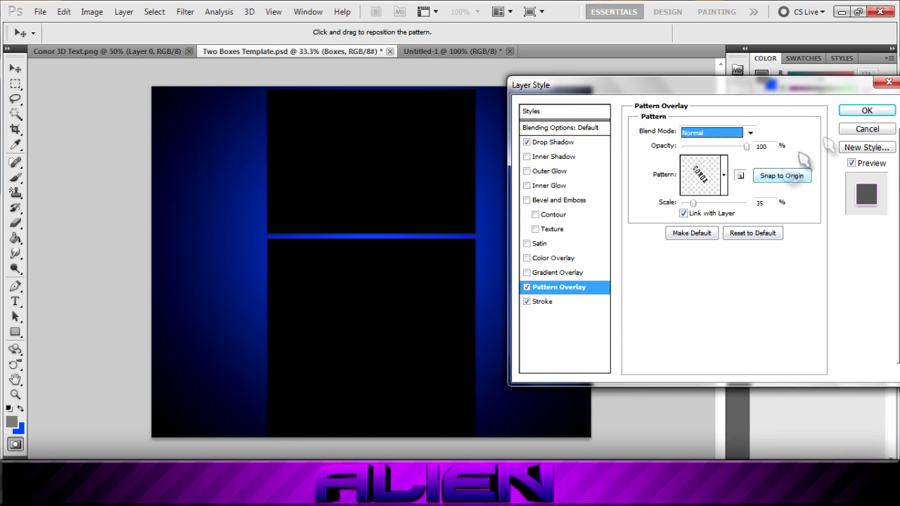
{"action": "left_click", "coordinate": [854, 110]}
{"action": "key", "text": "q"}
{"action": "left_click", "coordinate": [823, 293]}
{"action": "left_click", "coordinate": [821, 209]}
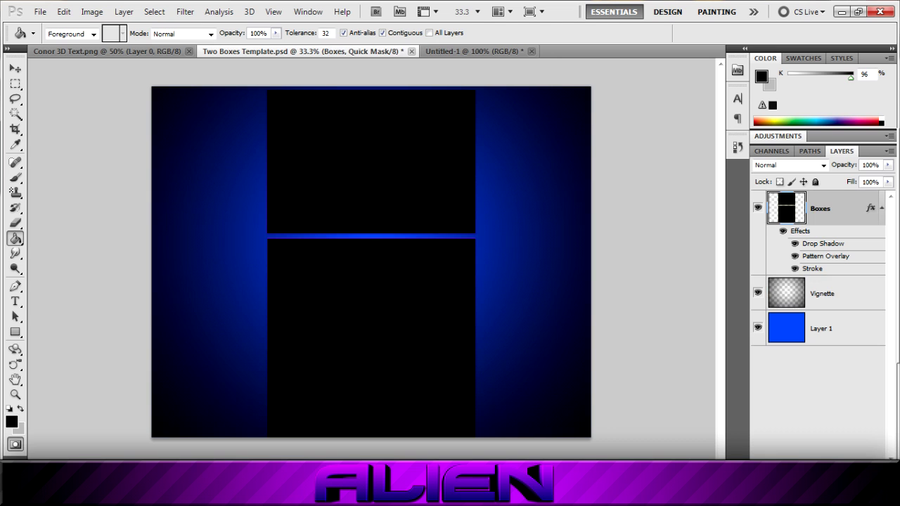
Step: Switch to the Untitled-1 document and recolor the diagonal text gray
{"action": "left_click", "coordinate": [486, 51]}
{"action": "key", "text": "v"}
{"action": "left_click", "coordinate": [15, 302]}
{"action": "left_click_drag", "start_coordinate": [435, 333], "coordinate": [318, 189]}
{"action": "left_click", "coordinate": [430, 34]}
{"action": "left_click", "coordinate": [152, 171]}
{"action": "left_click", "coordinate": [454, 64]}
{"action": "left_click", "coordinate": [795, 299]}
Step: Define the gray text as a new pattern named after the client
{"action": "left_click", "coordinate": [64, 12]}
{"action": "left_click", "coordinate": [130, 325]}
{"action": "type", "text": "cono"}
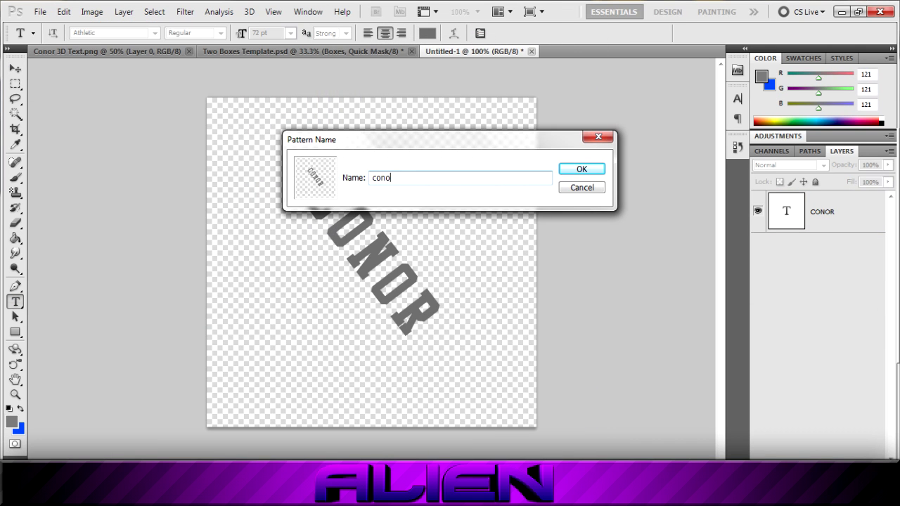
{"action": "key", "text": "Return"}
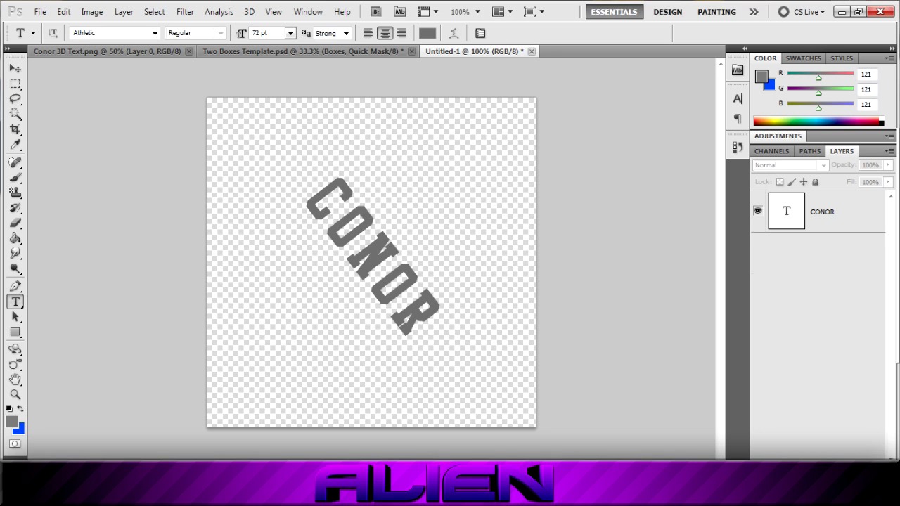
Step: Change the template's Boxes layer Pattern Overlay to the gray text pattern at 15% opacity
{"action": "left_click", "coordinate": [303, 51]}
{"action": "double_click", "coordinate": [786, 209]}
{"action": "left_click", "coordinate": [559, 287]}
{"action": "left_click", "coordinate": [723, 175]}
{"action": "left_click", "coordinate": [681, 280]}
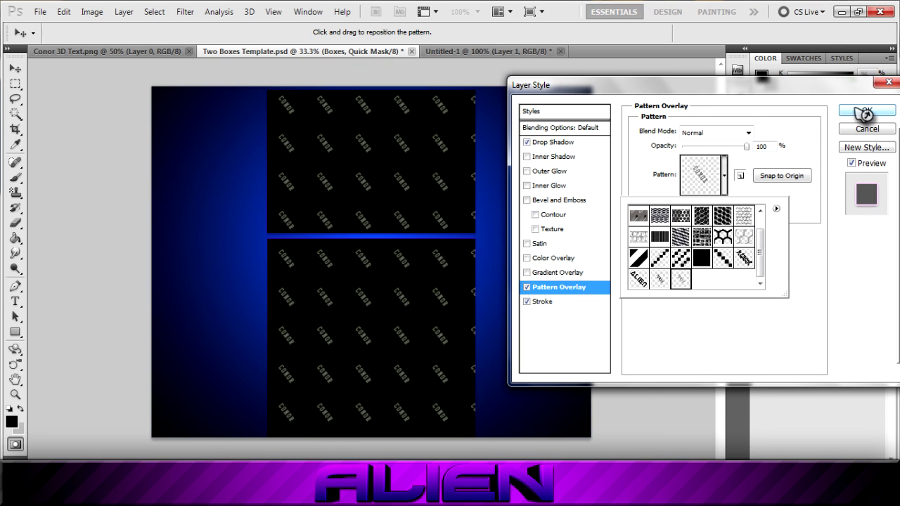
{"action": "left_click", "coordinate": [835, 218]}
{"action": "left_click_drag", "start_coordinate": [747, 144], "coordinate": [691, 147]}
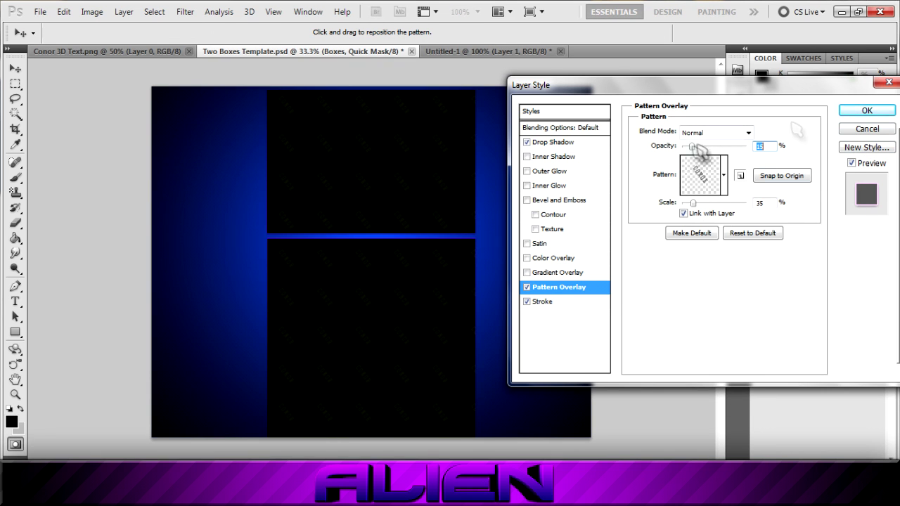
{"action": "left_click", "coordinate": [867, 110]}
Step: Add a new layer above the blue Layer 1 and stamp a 978 px gray splatter beside the boxes' left edge
{"action": "left_click", "coordinate": [823, 329]}
{"action": "left_click", "coordinate": [40, 11]}
{"action": "left_click", "coordinate": [23, 179]}
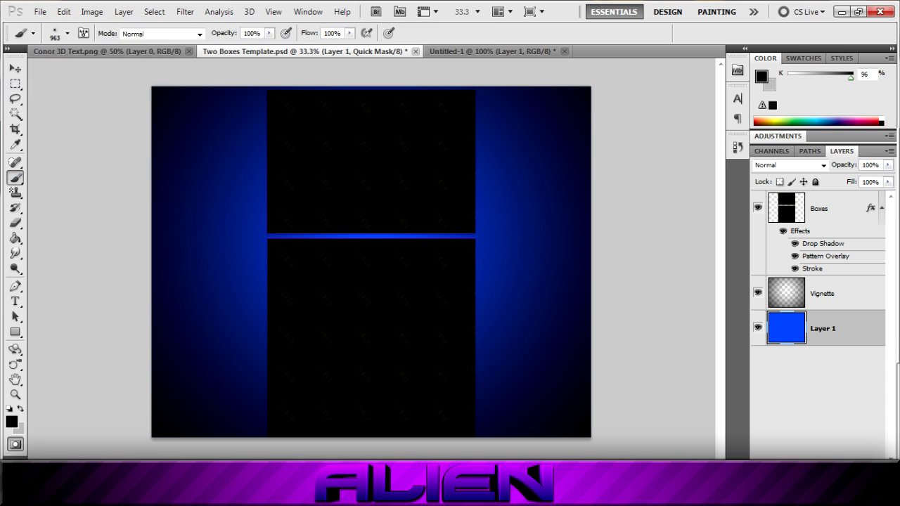
{"action": "left_click", "coordinate": [67, 33]}
{"action": "key", "text": "Return"}
{"action": "key", "text": "ctrl+shift+n"}
{"action": "key", "text": "Return"}
{"action": "left_click", "coordinate": [243, 254]}
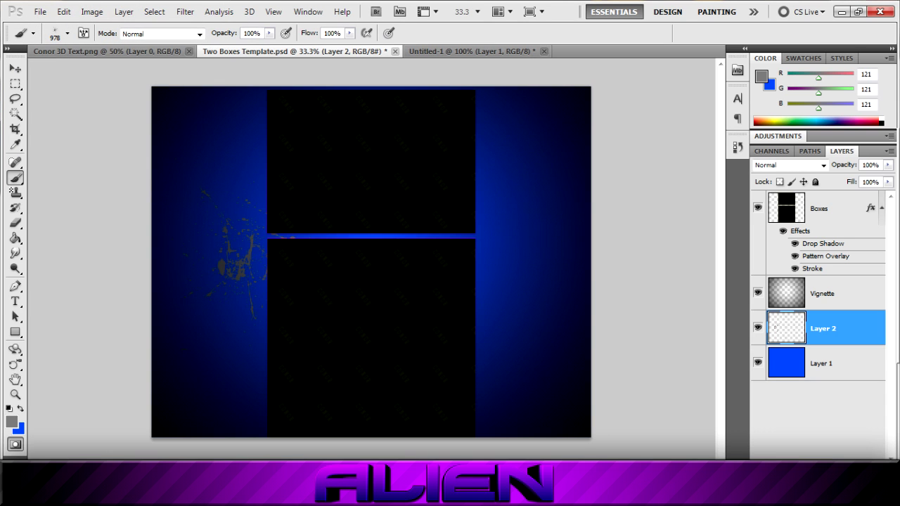
{"action": "left_click", "coordinate": [67, 33]}
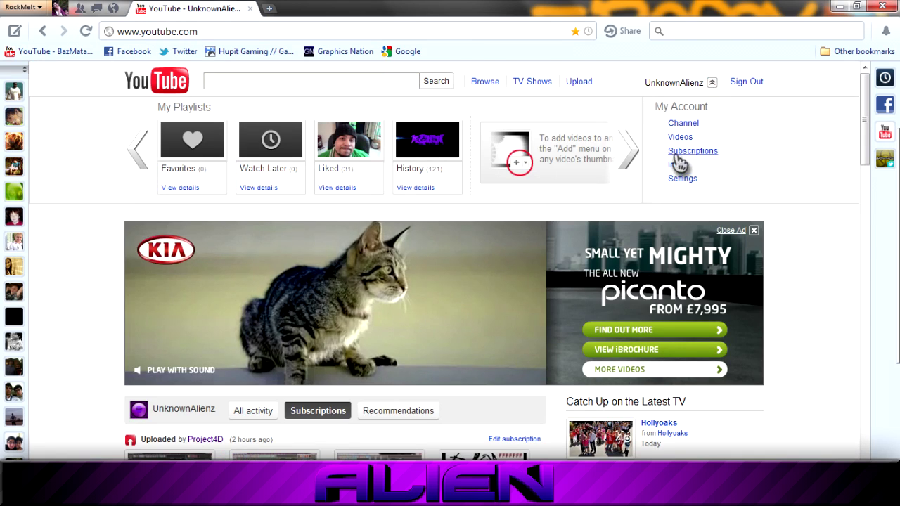
Step: Switch to YouTube in the browser and open the client's graphics message in the inbox
{"action": "left_click", "coordinate": [678, 163]}
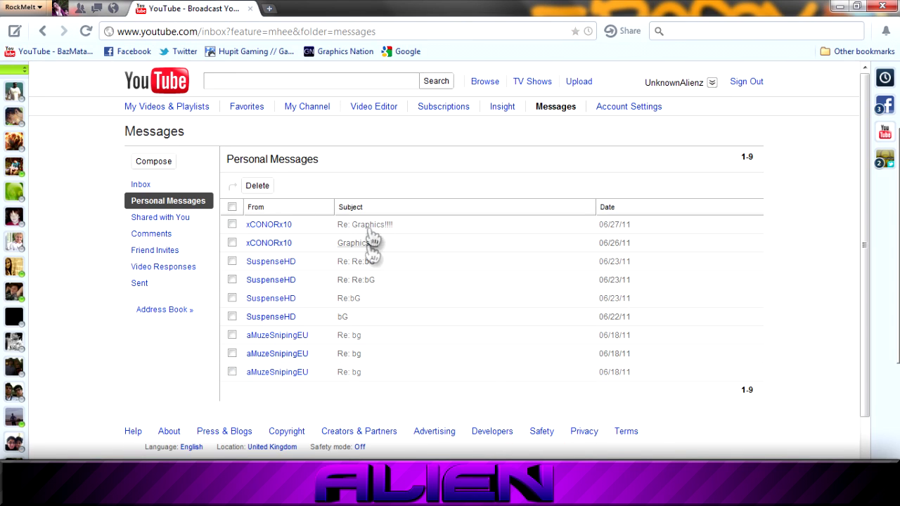
{"action": "left_click", "coordinate": [369, 243]}
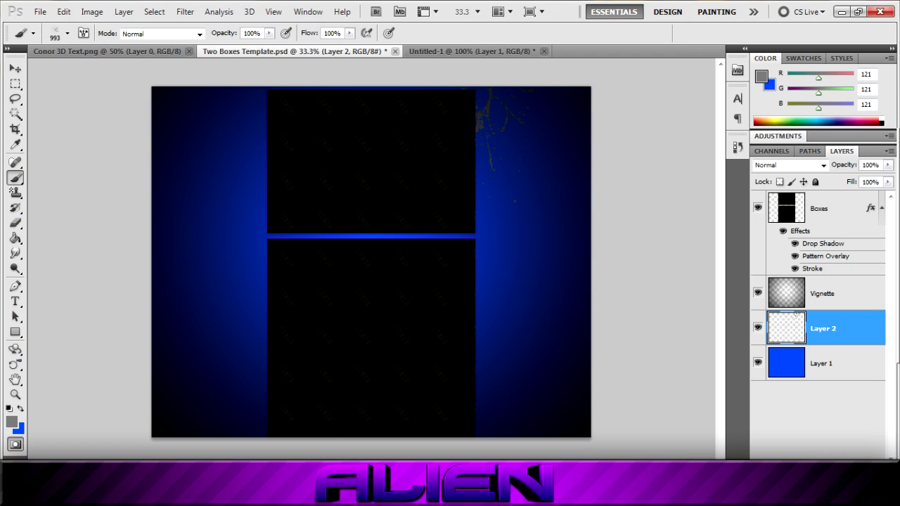
Step: Stamp gray splatters on Layer 2 beside the boxes at the lower right, upper left and lower left, using several splatter brushes
{"action": "left_click", "coordinate": [67, 33]}
{"action": "left_click", "coordinate": [456, 318]}
{"action": "left_click", "coordinate": [68, 33]}
{"action": "left_click", "coordinate": [255, 145]}
{"action": "left_click", "coordinate": [68, 33]}
{"action": "left_click", "coordinate": [49, 187]}
{"action": "left_click", "coordinate": [235, 344]}
Step: Fill both sides of the backdrop on Layer 2 with more gray splatters using the 303 px and 998 px brushes
{"action": "left_click", "coordinate": [68, 33]}
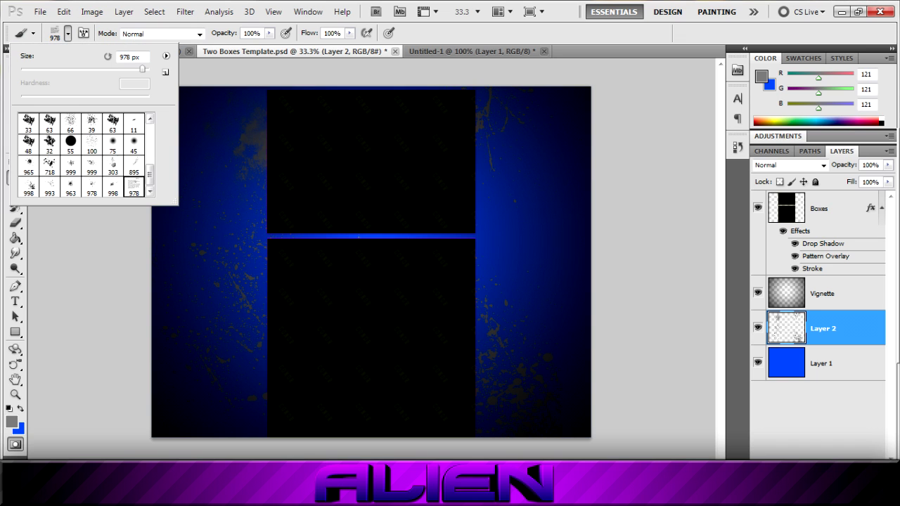
{"action": "left_click", "coordinate": [505, 217]}
{"action": "left_click", "coordinate": [552, 329]}
{"action": "left_click", "coordinate": [68, 34]}
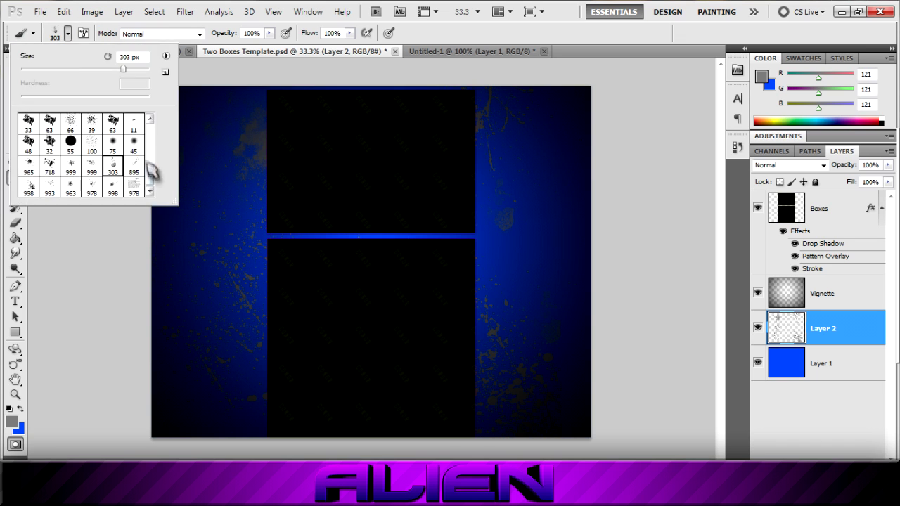
{"action": "left_click", "coordinate": [217, 211]}
{"action": "left_click", "coordinate": [67, 33]}
{"action": "double_click", "coordinate": [113, 187]}
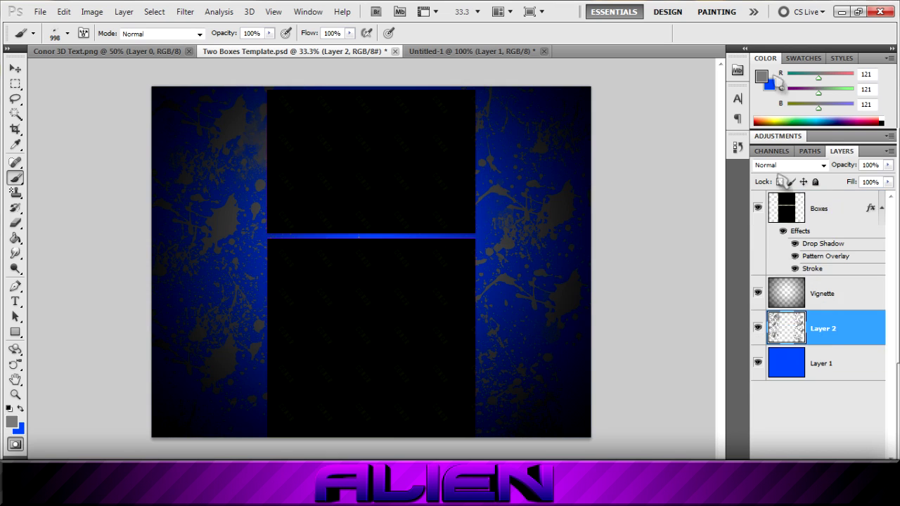
{"action": "left_click", "coordinate": [779, 165]}
{"action": "left_click", "coordinate": [779, 165]}
{"action": "key", "text": "ctrl+z"}
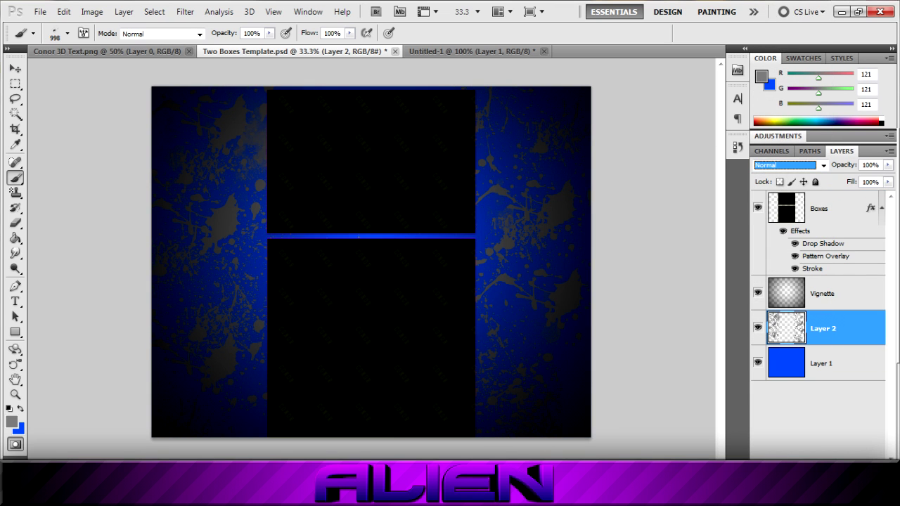
{"action": "left_click", "coordinate": [109, 52]}
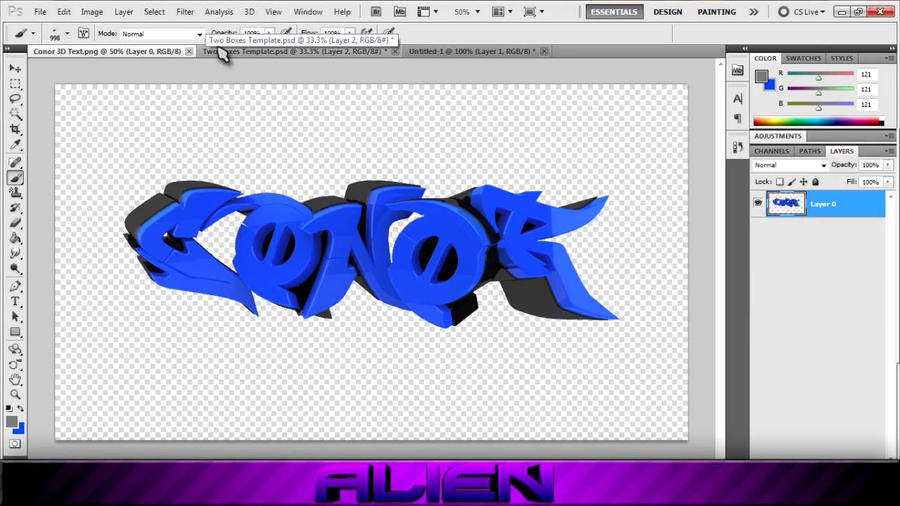
{"action": "left_click", "coordinate": [228, 52]}
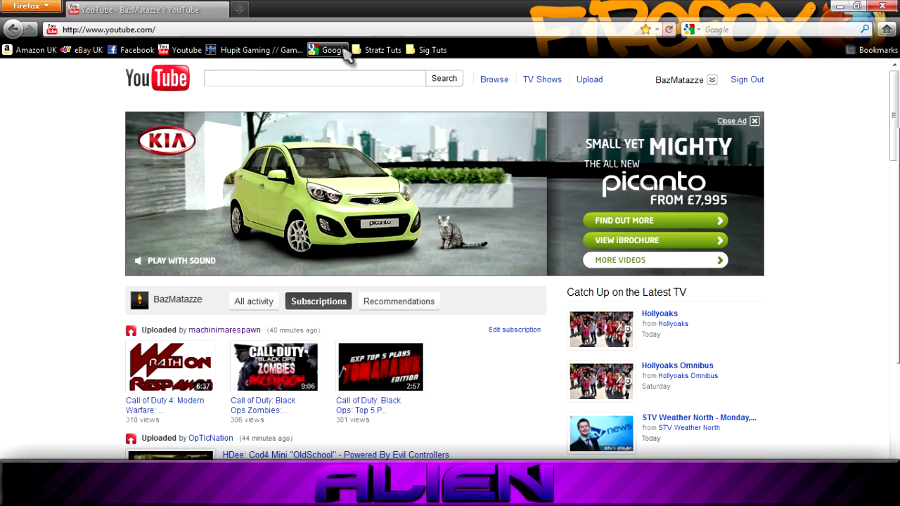
Step: Switch to the browser and search Google Images for "mw2 renders"
{"action": "left_click", "coordinate": [343, 52]}
{"action": "type", "text": "bb"}
{"action": "key", "text": "BackSpace"}
{"action": "key", "text": "BackSpace"}
{"action": "type", "text": "mw2 rend"}
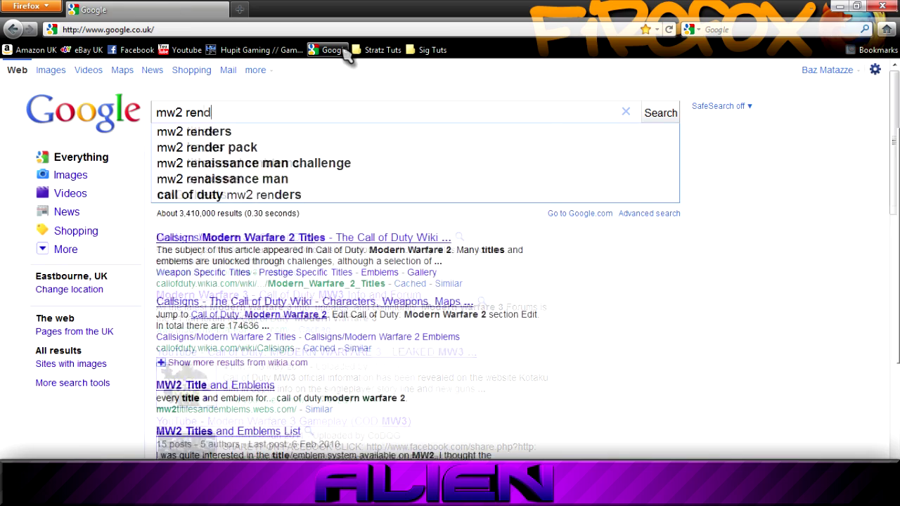
{"action": "type", "text": "ers"}
{"action": "left_click", "coordinate": [51, 69]}
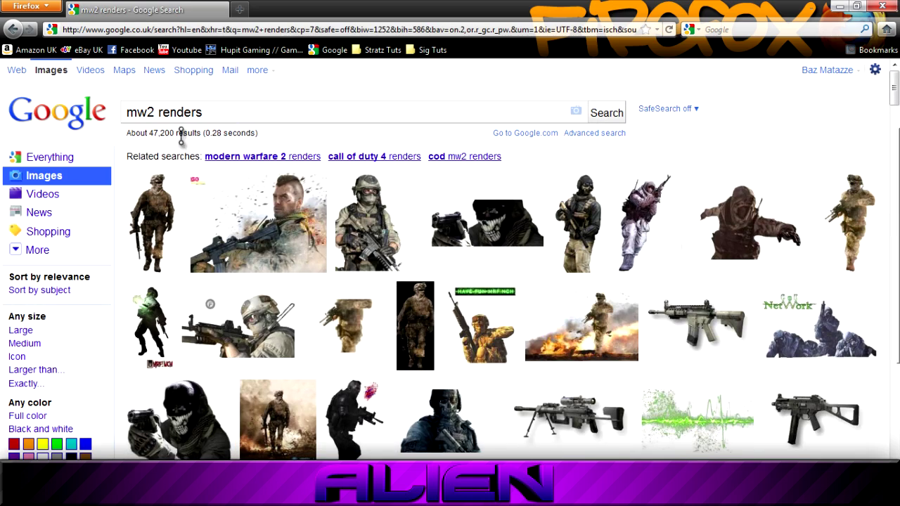
Step: Copy the hooded soldier render into the Two Boxes Template as a new layer and remove its white background
{"action": "mouse_move", "coordinate": [703, 239]}
{"action": "left_click", "coordinate": [724, 226]}
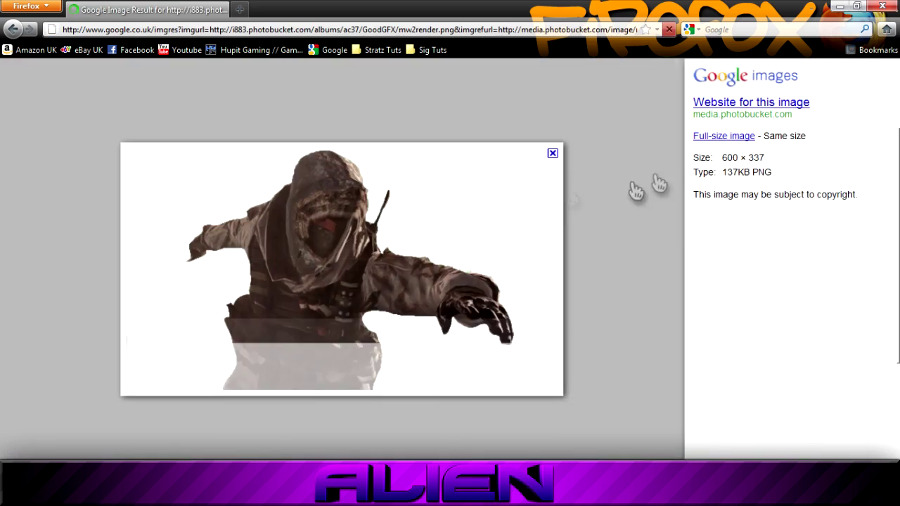
{"action": "left_click", "coordinate": [703, 187]}
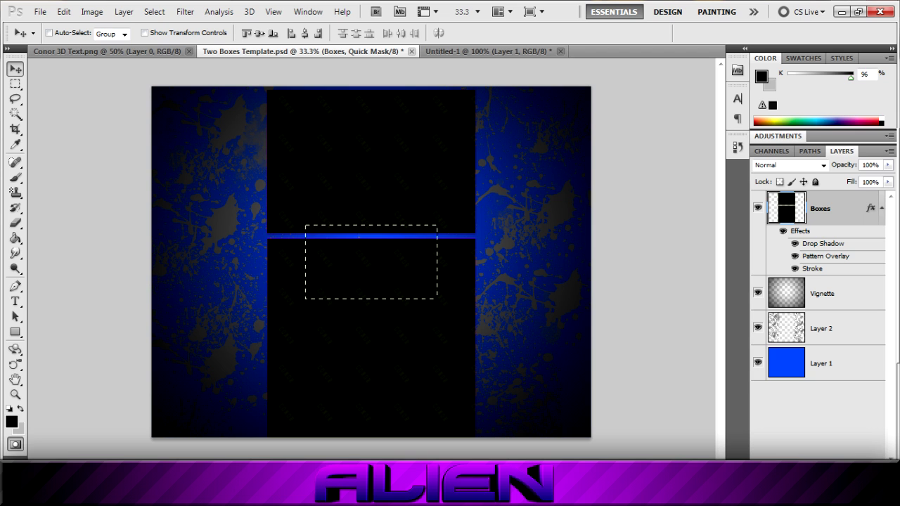
{"action": "key", "text": "q"}
{"action": "key", "text": "ctrl+v"}
{"action": "key", "text": "Return"}
{"action": "left_click", "coordinate": [15, 115]}
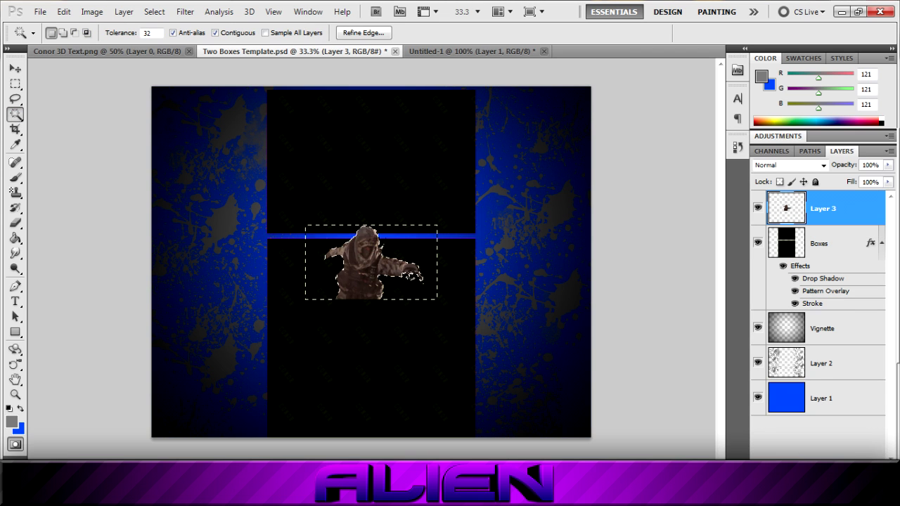
Step: Place the hooded soldier at the upper box's right edge, rotate it clockwise and move its layer below Boxes
{"action": "left_click", "coordinate": [16, 68]}
{"action": "left_click_drag", "start_coordinate": [371, 262], "coordinate": [491, 175]}
{"action": "left_click", "coordinate": [63, 11]}
{"action": "mouse_move", "coordinate": [112, 266]}
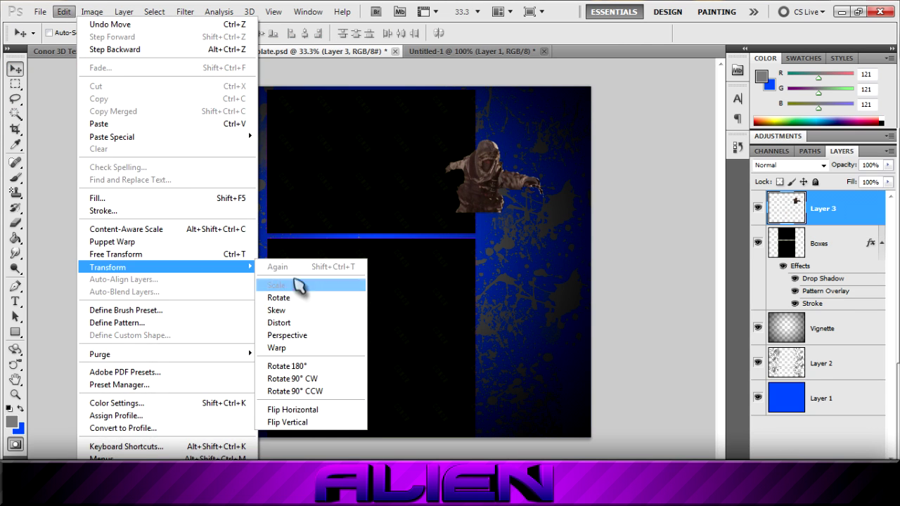
{"action": "left_click", "coordinate": [301, 297]}
{"action": "left_click_drag", "start_coordinate": [544, 139], "coordinate": [552, 159]}
{"action": "key", "text": "Return"}
{"action": "key", "text": "ctrl+bracketleft"}
Step: Try different blend modes on the hooded soldier's layer and return it to Normal
{"action": "left_click", "coordinate": [791, 165]}
{"action": "left_click", "coordinate": [774, 165]}
{"action": "left_click", "coordinate": [796, 167]}
{"action": "left_click", "coordinate": [795, 185]}
{"action": "left_click", "coordinate": [795, 166]}
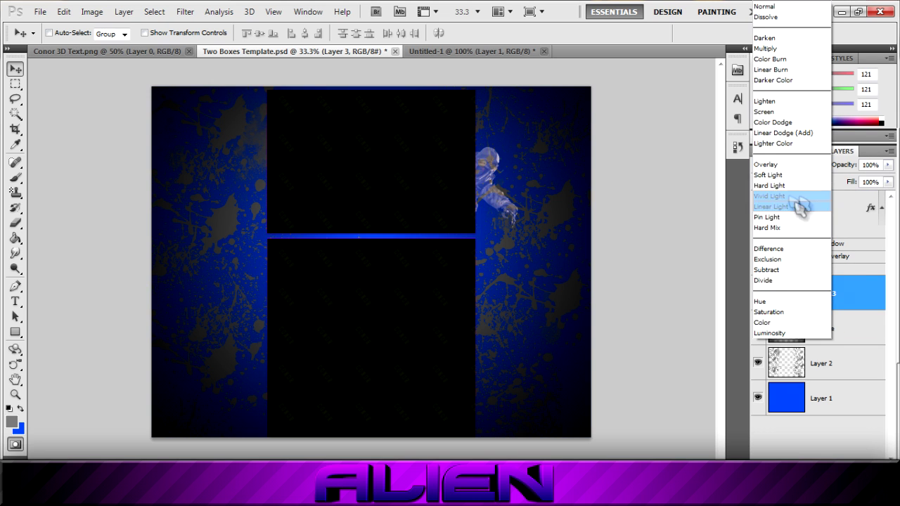
{"action": "left_click", "coordinate": [796, 175]}
{"action": "left_click", "coordinate": [795, 167]}
{"action": "left_click", "coordinate": [794, 164]}
{"action": "left_click", "coordinate": [793, 166]}
{"action": "left_click", "coordinate": [765, 9]}
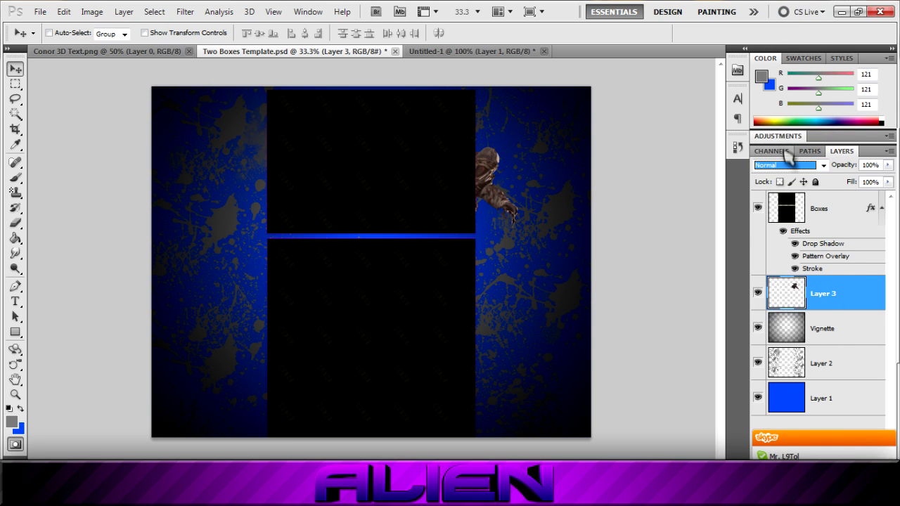
Step: Add a Hue/Saturation adjustment with hue -180 and clip it to the hooded soldier's layer
{"action": "left_click", "coordinate": [777, 137]}
{"action": "left_click", "coordinate": [775, 195]}
{"action": "left_click_drag", "start_coordinate": [821, 208], "coordinate": [737, 235]}
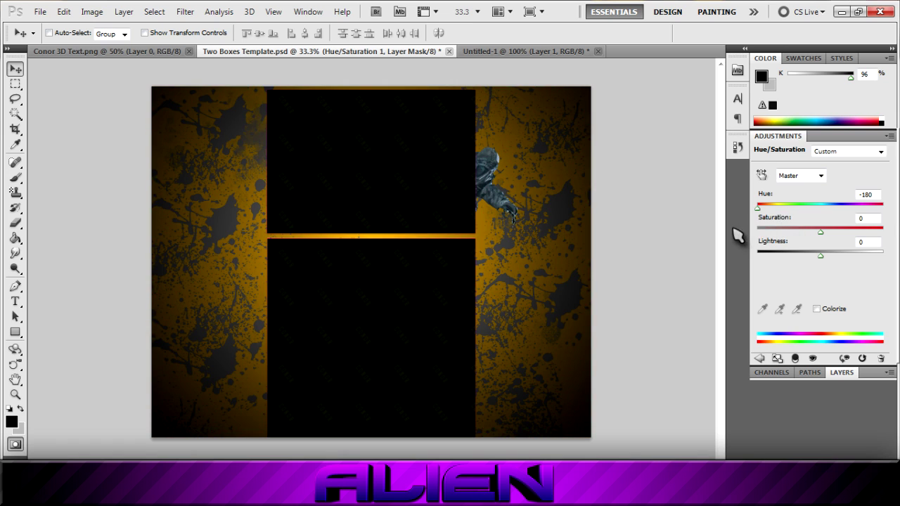
{"action": "left_click", "coordinate": [841, 372]}
{"action": "key", "text": "ctrl+alt+g"}
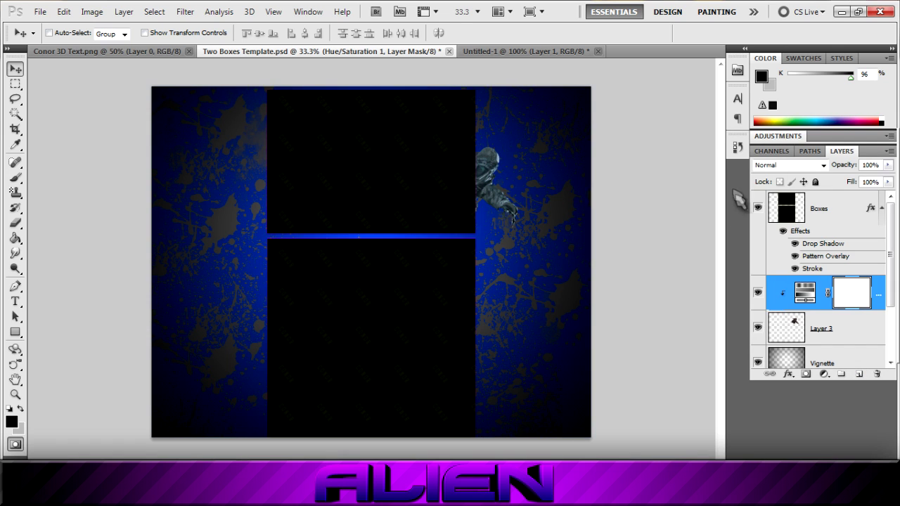
{"action": "left_click", "coordinate": [802, 165]}
{"action": "key", "text": "Escape"}
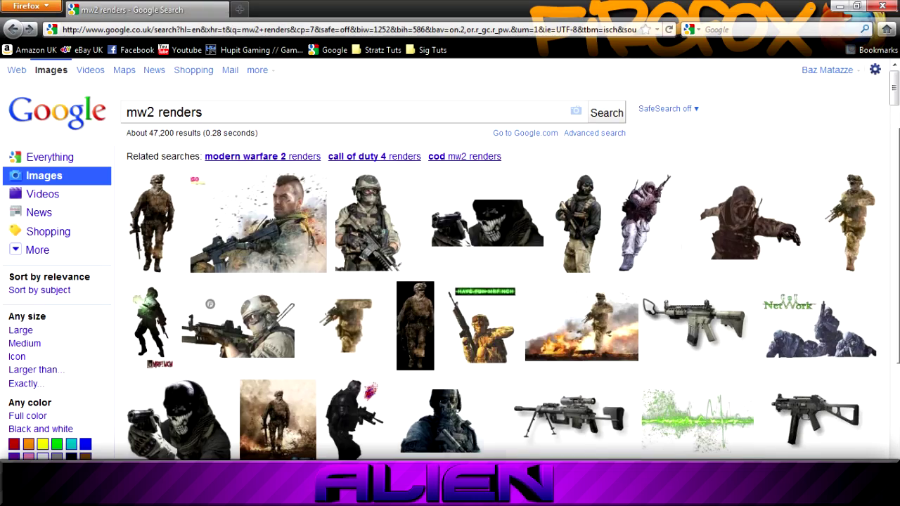
Step: Switch to the browser's mw2 renders results and open the skull-masked soldier's page on ImageShack
{"action": "scroll", "coordinate": [648, 308], "scroll_direction": "down", "scroll_amount": 10}
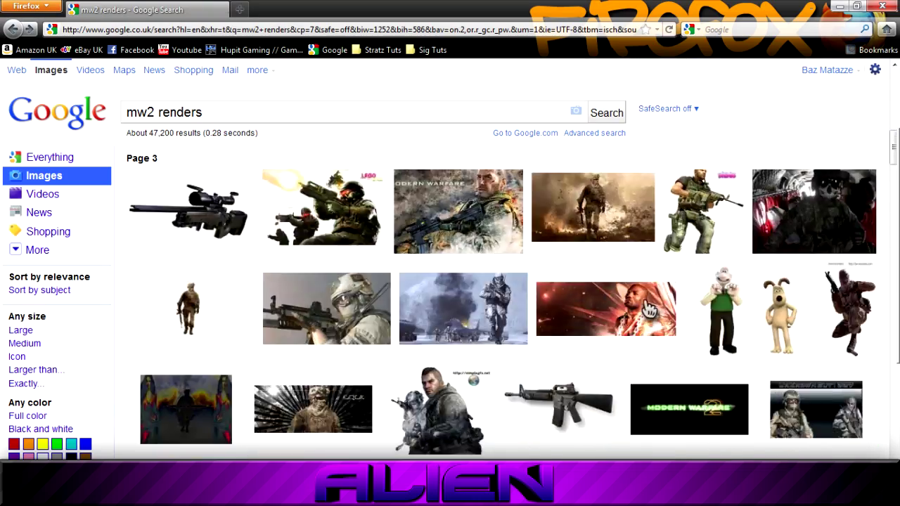
{"action": "scroll", "coordinate": [648, 308], "scroll_direction": "up", "scroll_amount": 5}
{"action": "left_click", "coordinate": [577, 174]}
{"action": "scroll", "coordinate": [319, 289], "scroll_direction": "down", "scroll_amount": 3}
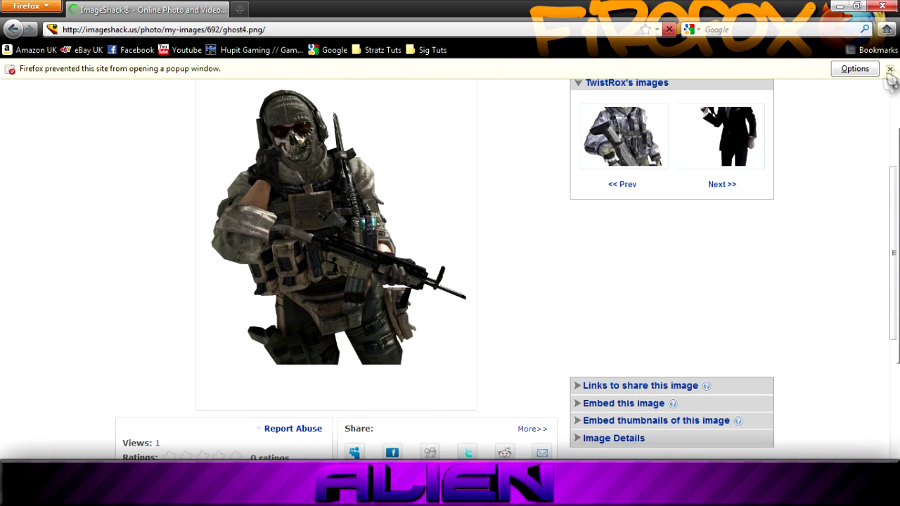
{"action": "left_click", "coordinate": [890, 70]}
Step: Try pasting the skull-masked soldier into the template above the Vignette layer, and delete the pasted layer
{"action": "left_click", "coordinate": [671, 98]}
{"action": "left_click", "coordinate": [773, 10]}
{"action": "left_click", "coordinate": [672, 94]}
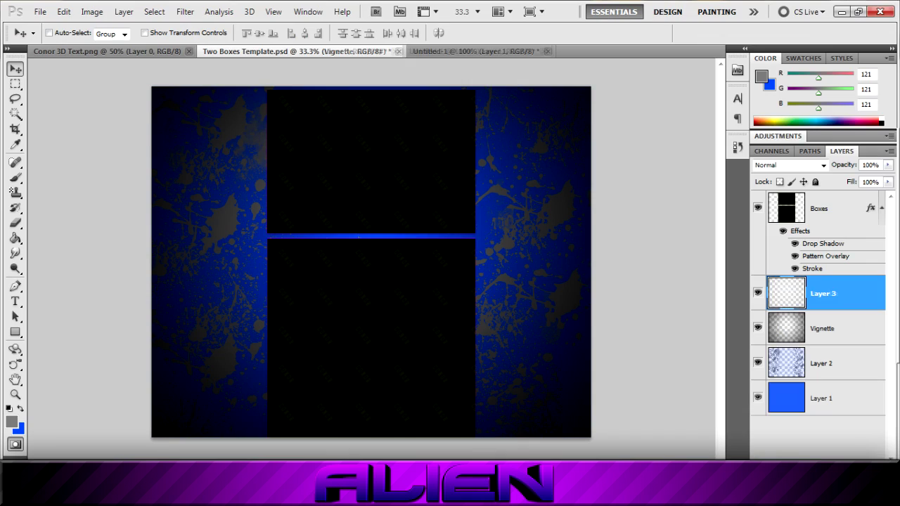
{"action": "key", "text": "ctrl+v"}
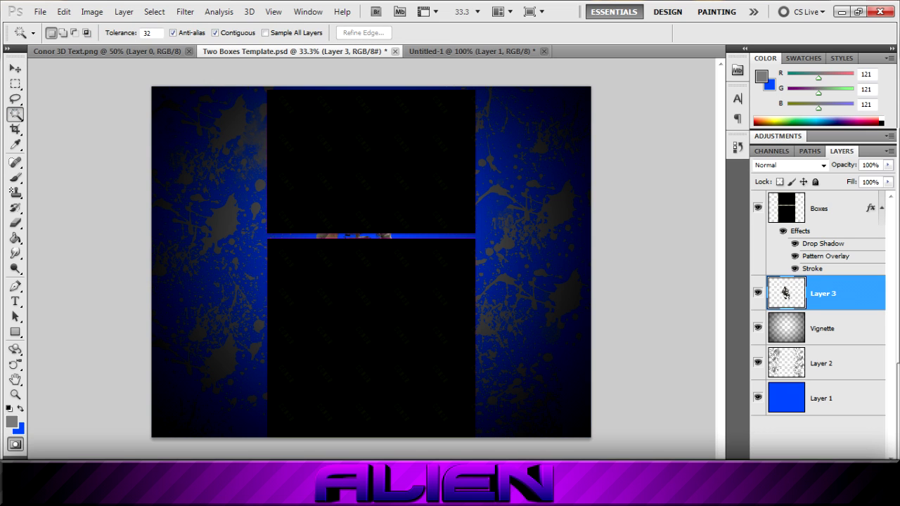
{"action": "left_click_drag", "start_coordinate": [513, 229], "coordinate": [545, 221]}
{"action": "key", "text": "ctrl+z"}
{"action": "key", "text": "ctrl+z"}
{"action": "key", "text": "Delete"}
Step: Browse the My Pictures folder for an image to open
{"action": "left_click", "coordinate": [41, 12]}
{"action": "left_click", "coordinate": [55, 39]}
{"action": "left_click", "coordinate": [457, 53]}
{"action": "left_click", "coordinate": [371, 105]}
{"action": "scroll", "coordinate": [453, 130], "scroll_direction": "down", "scroll_amount": 3}
{"action": "double_click", "coordinate": [453, 130]}
{"action": "scroll", "coordinate": [453, 175], "scroll_direction": "down", "scroll_amount": 10}
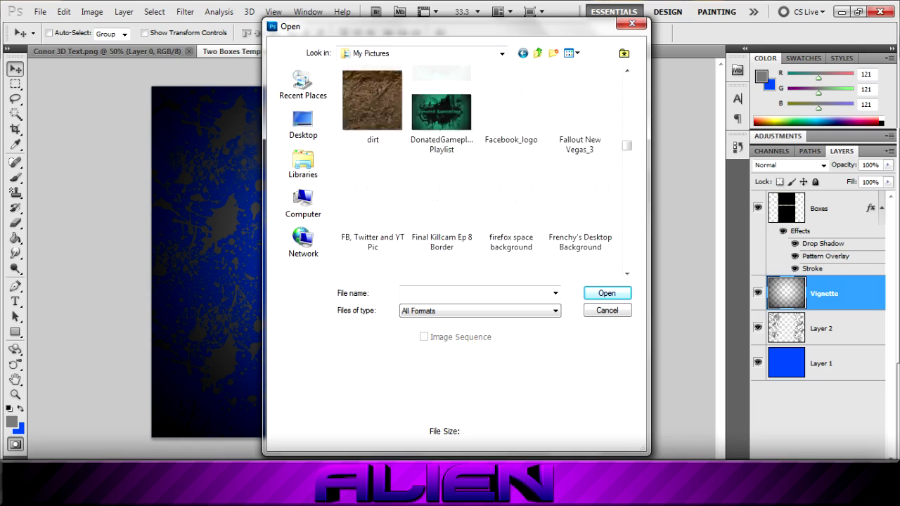
{"action": "scroll", "coordinate": [478, 173], "scroll_direction": "down", "scroll_amount": 10}
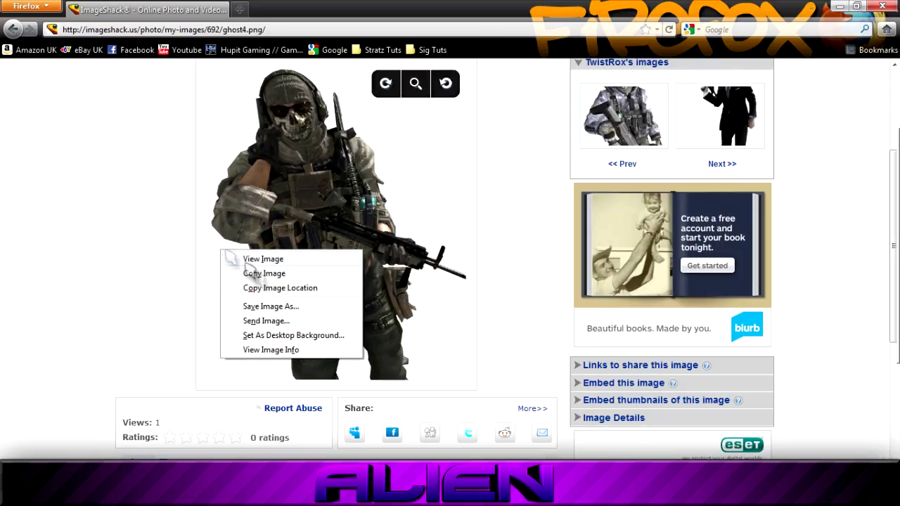
Step: Save the skull-masked soldier from ImageShack as ghost4 in the Pictures library and open ghost4.png in Photoshop
{"action": "left_click", "coordinate": [274, 305]}
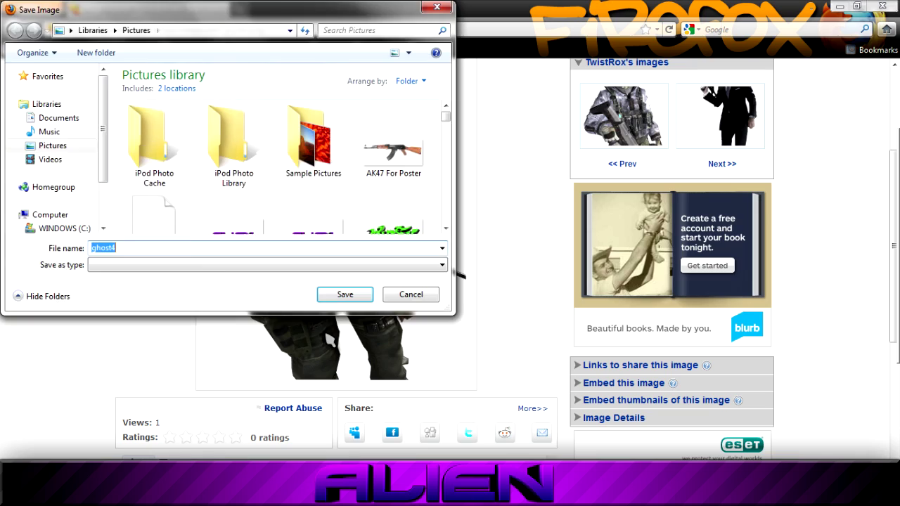
{"action": "left_click", "coordinate": [345, 294]}
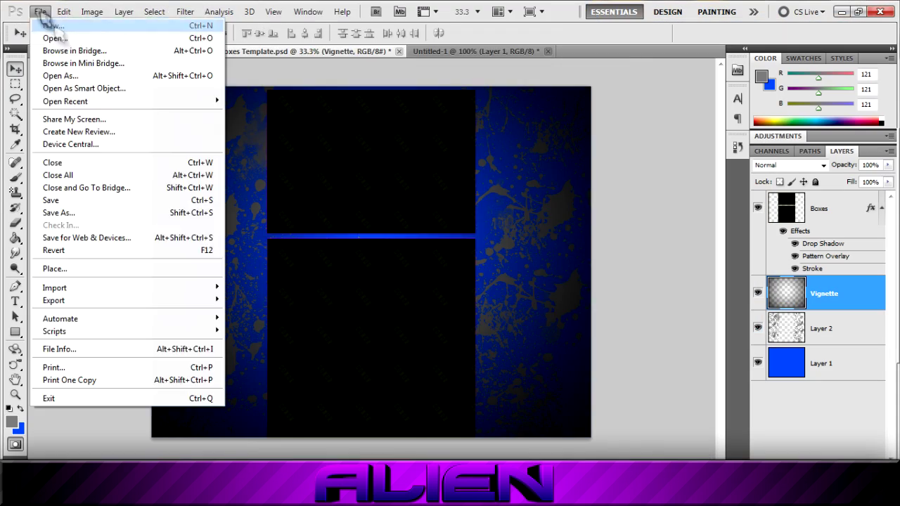
{"action": "left_click", "coordinate": [56, 36]}
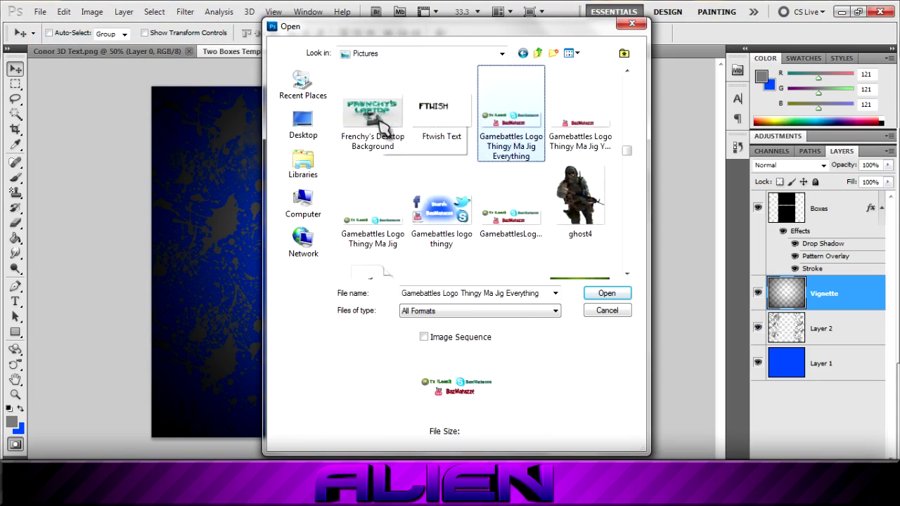
{"action": "left_click", "coordinate": [476, 293]}
{"action": "type", "text": "ghost4.png"}
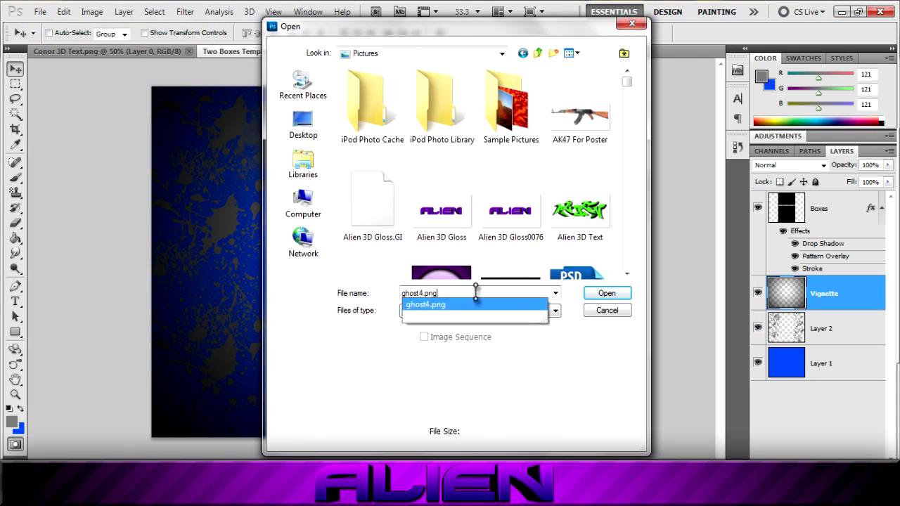
{"action": "key", "text": "Return"}
Step: Select the soldier in ghost4.png without its background and copy it into the Two Boxes Template
{"action": "left_click", "coordinate": [17, 114]}
{"action": "left_click", "coordinate": [485, 299]}
{"action": "key", "text": "ctrl+shift+i"}
{"action": "key", "text": "ctrl+c"}
{"action": "left_click", "coordinate": [249, 52]}
{"action": "key", "text": "ctrl+v"}
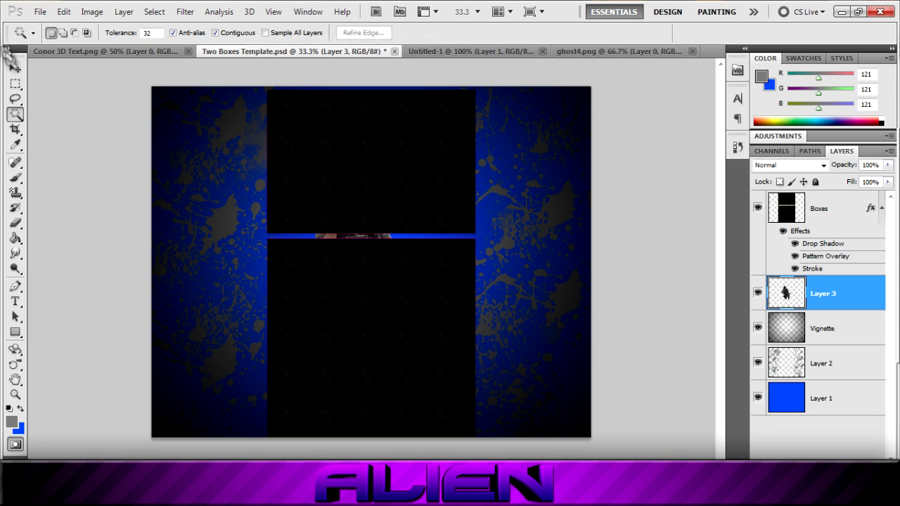
Step: Try the pasted soldier rotated clockwise at the upper box's right edge, and delete its layer
{"action": "left_click", "coordinate": [15, 68]}
{"action": "left_click_drag", "start_coordinate": [362, 253], "coordinate": [479, 198]}
{"action": "left_click", "coordinate": [64, 12]}
{"action": "mouse_move", "coordinate": [243, 267]}
{"action": "left_click", "coordinate": [280, 298]}
{"action": "left_click_drag", "start_coordinate": [560, 125], "coordinate": [597, 200]}
{"action": "key", "text": "Return"}
{"action": "key", "text": "Delete"}
Step: Shift the hue of the soldier in ghost4.png with a Hue/Saturation adjustment and merge it into Layer 0
{"action": "left_click", "coordinate": [619, 51]}
{"action": "left_click", "coordinate": [778, 136]}
{"action": "left_click", "coordinate": [789, 201]}
{"action": "left_click_drag", "start_coordinate": [820, 209], "coordinate": [804, 208]}
{"action": "left_click", "coordinate": [842, 372]}
{"action": "right_click", "coordinate": [851, 213]}
{"action": "left_click", "coordinate": [813, 442]}
Step: Copy the recolored soldier into the Two Boxes Template and scale and place it at the upper box's right edge
{"action": "key", "text": "ctrl+a"}
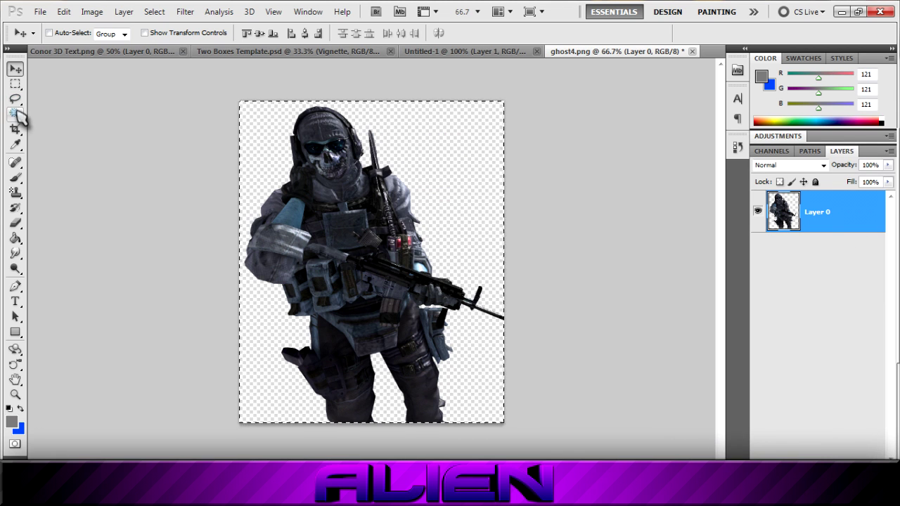
{"action": "left_click", "coordinate": [15, 114]}
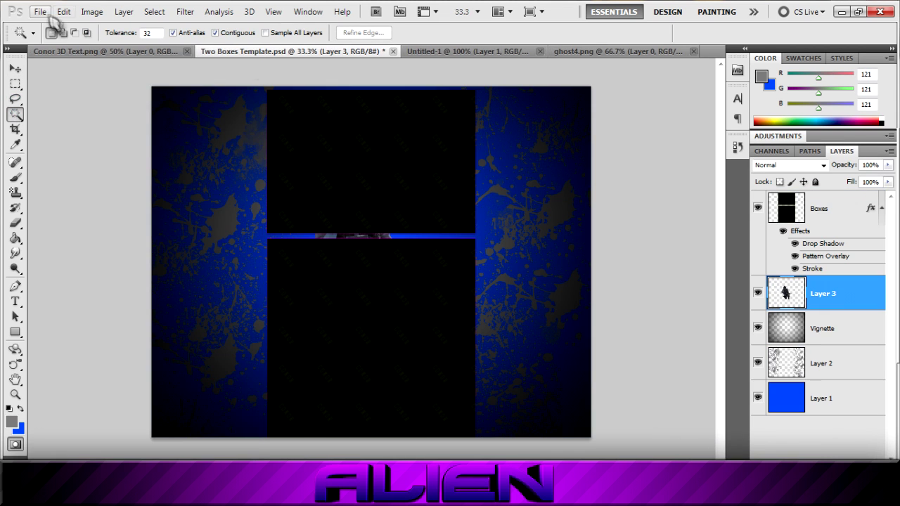
{"action": "left_click", "coordinate": [63, 12]}
{"action": "left_click", "coordinate": [275, 284]}
{"action": "key", "text": "Return"}
{"action": "left_click_drag", "start_coordinate": [497, 215], "coordinate": [496, 202]}
Step: Rotate the recolored soldier clockwise and set its layer to Overlay at 57% opacity
{"action": "left_click", "coordinate": [64, 12]}
{"action": "mouse_move", "coordinate": [107, 267]}
{"action": "left_click", "coordinate": [278, 298]}
{"action": "left_click_drag", "start_coordinate": [545, 105], "coordinate": [558, 116]}
{"action": "key", "text": "Return"}
{"action": "left_click", "coordinate": [824, 165]}
{"action": "left_click", "coordinate": [801, 167]}
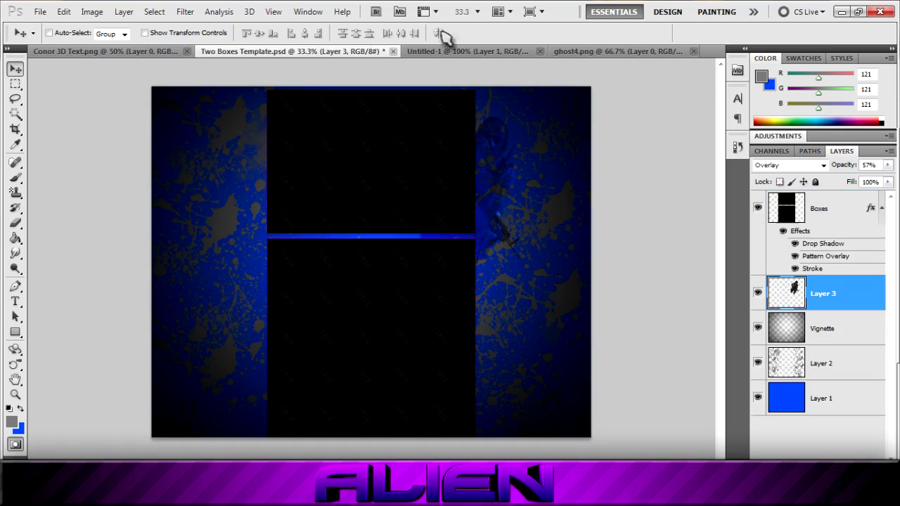
Step: Close the Untitled-1 and ghost4.png documents without saving them
{"action": "left_click", "coordinate": [540, 52]}
{"action": "left_click", "coordinate": [507, 193]}
{"action": "left_click", "coordinate": [540, 51]}
{"action": "left_click", "coordinate": [457, 194]}
{"action": "left_click", "coordinate": [551, 52]}
{"action": "left_click", "coordinate": [458, 194]}
Step: Open Black Op Soldier.png from My Pictures and copy the soldier's cutout
{"action": "left_click", "coordinate": [40, 12]}
{"action": "left_click", "coordinate": [50, 37]}
{"action": "scroll", "coordinate": [464, 212], "scroll_direction": "down", "scroll_amount": 15}
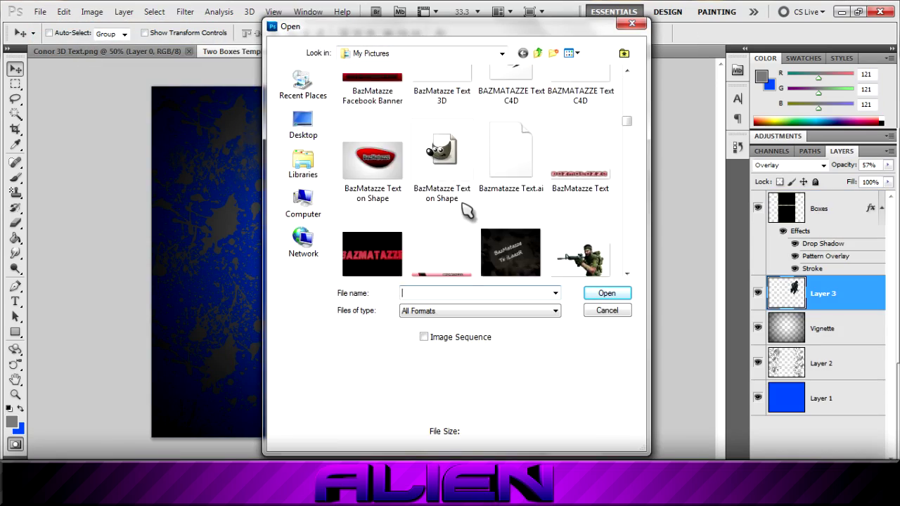
{"action": "double_click", "coordinate": [585, 168]}
{"action": "left_click", "coordinate": [786, 204], "text": "ctrl"}
{"action": "key", "text": "ctrl+c"}
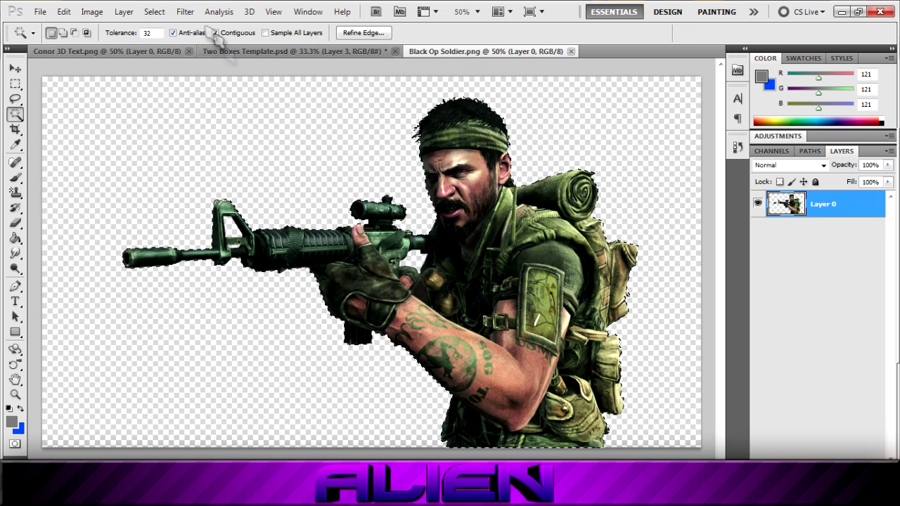
Step: Paste the Black Op soldier into the Two Boxes Template and place him in the canvas's lower left, partly behind the boxes
{"action": "left_click", "coordinate": [219, 50]}
{"action": "key", "text": "ctrl+v"}
{"action": "left_click_drag", "start_coordinate": [394, 302], "coordinate": [203, 382]}
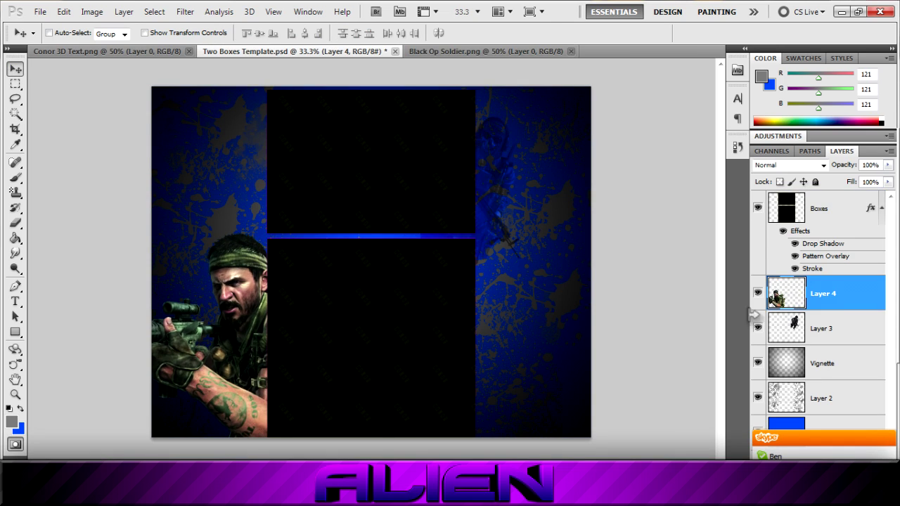
Step: Shift the Black Op soldier's hue to the minimum with a Hue/Saturation adjustment and merge it into Layer 4
{"action": "left_click", "coordinate": [793, 135]}
{"action": "left_click", "coordinate": [790, 200]}
{"action": "left_click_drag", "start_coordinate": [820, 209], "coordinate": [752, 211]}
{"action": "left_click", "coordinate": [842, 373]}
{"action": "left_click_drag", "start_coordinate": [853, 382], "coordinate": [853, 470]}
{"action": "right_click", "coordinate": [853, 294]}
{"action": "left_click", "coordinate": [765, 440]}
Step: Blend the Black Op soldier's Layer 4 with Overlay at 66% opacity
{"action": "left_click", "coordinate": [788, 164]}
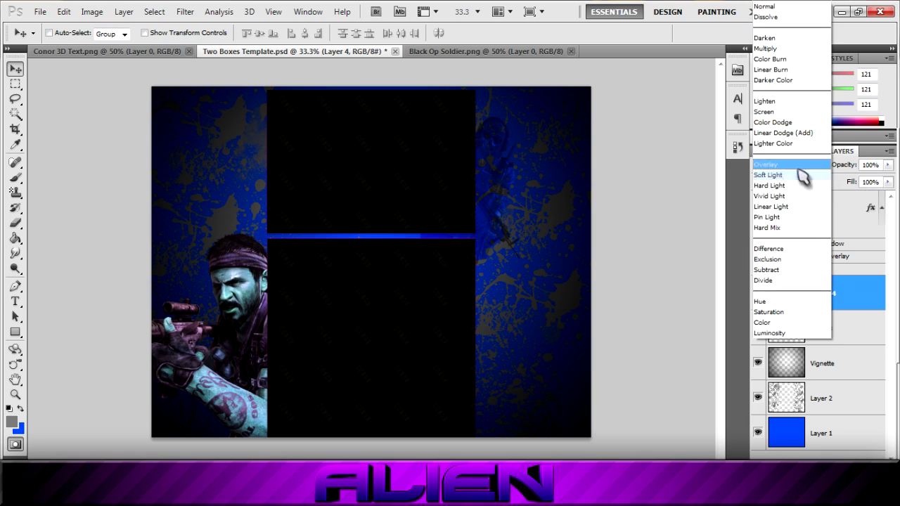
{"action": "left_click", "coordinate": [798, 168]}
{"action": "left_click", "coordinate": [888, 165]}
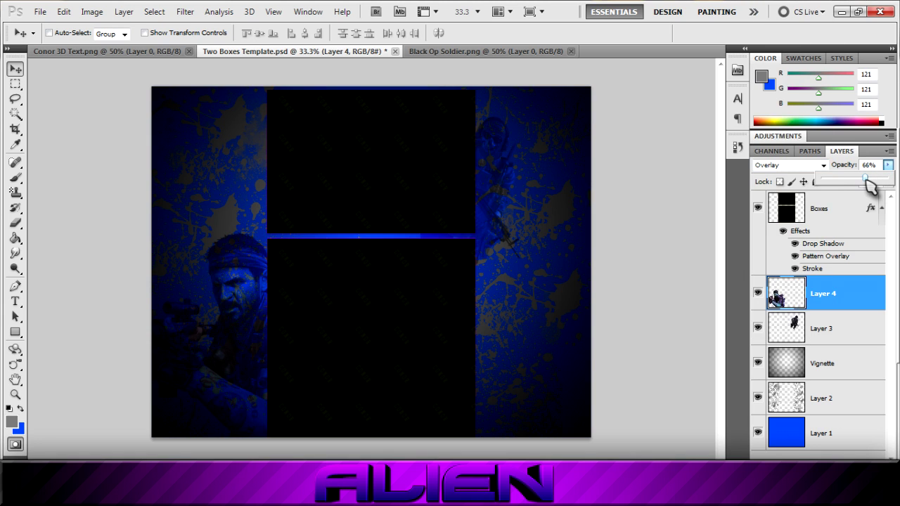
Step: Copy the cutout of the client's 3D name from its own document and paste it into the Two Boxes Template
{"action": "left_click", "coordinate": [107, 52]}
{"action": "left_click", "coordinate": [15, 114]}
{"action": "left_click", "coordinate": [73, 112]}
{"action": "key", "text": "ctrl+shift+i"}
{"action": "key", "text": "ctrl+c"}
{"action": "left_click", "coordinate": [300, 54]}
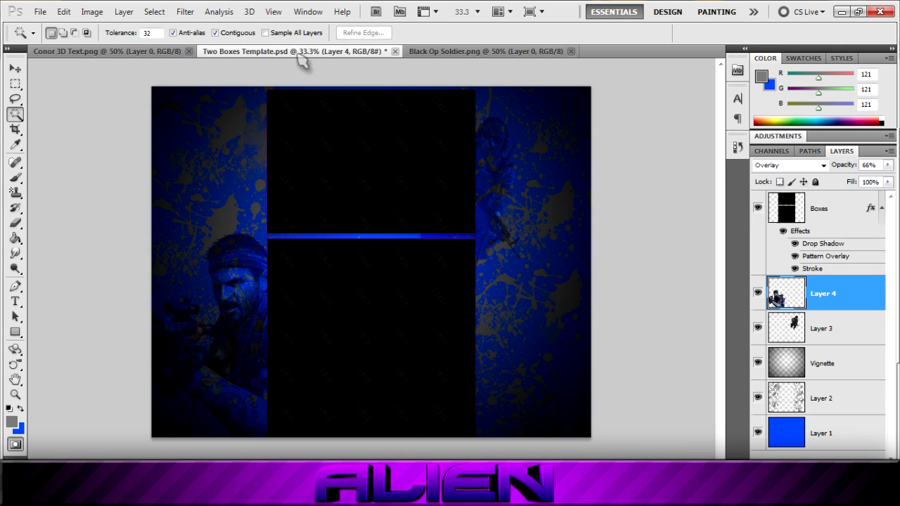
{"action": "key", "text": "ctrl+v"}
Step: Rotate the pasted 3D name so it runs vertically and move it over the canvas's left side
{"action": "left_click", "coordinate": [64, 11]}
{"action": "mouse_move", "coordinate": [140, 267]}
{"action": "left_click", "coordinate": [308, 391]}
{"action": "left_click", "coordinate": [15, 69]}
{"action": "left_click_drag", "start_coordinate": [366, 239], "coordinate": [215, 220]}
Step: Scale the 3D name down and place it above the left soldier, against the edge of the upper box
{"action": "left_click", "coordinate": [64, 12]}
{"action": "mouse_move", "coordinate": [212, 270]}
{"action": "left_click", "coordinate": [281, 284]}
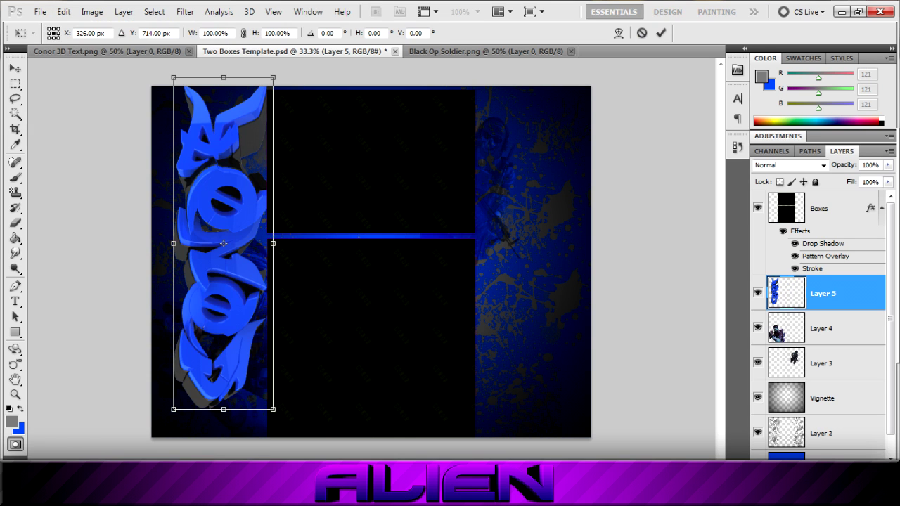
{"action": "left_click", "coordinate": [63, 12]}
{"action": "left_click", "coordinate": [302, 285]}
{"action": "left_click_drag", "start_coordinate": [173, 77], "coordinate": [225, 242]}
{"action": "key", "text": "Return"}
{"action": "left_click_drag", "start_coordinate": [246, 302], "coordinate": [246, 151]}
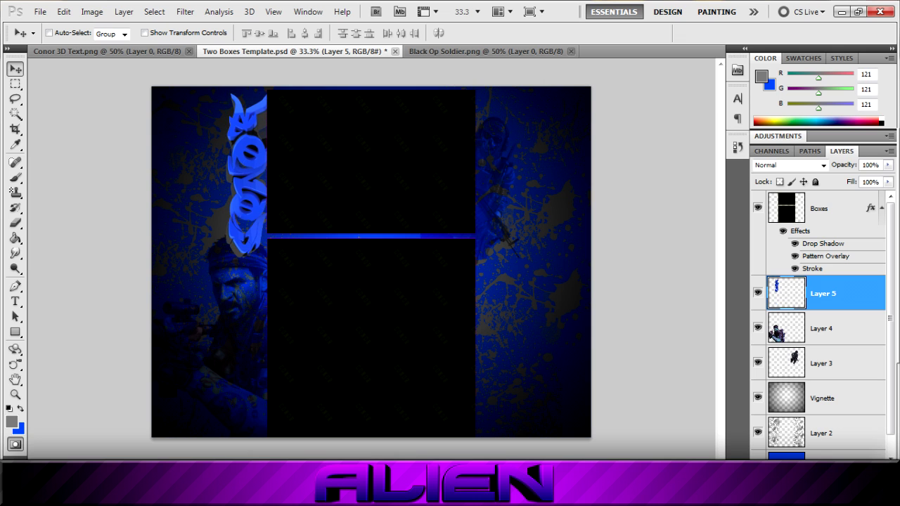
Step: Try Overlay blending on the 3D name's Layer 5 and return it to Normal
{"action": "left_click", "coordinate": [887, 165]}
{"action": "mouse_move", "coordinate": [890, 176]}
{"action": "left_mouse_down"}
{"action": "mouse_move", "coordinate": [846, 176]}
{"action": "mouse_move", "coordinate": [895, 176]}
{"action": "left_mouse_up"}
{"action": "left_click", "coordinate": [823, 166]}
{"action": "left_click", "coordinate": [786, 166]}
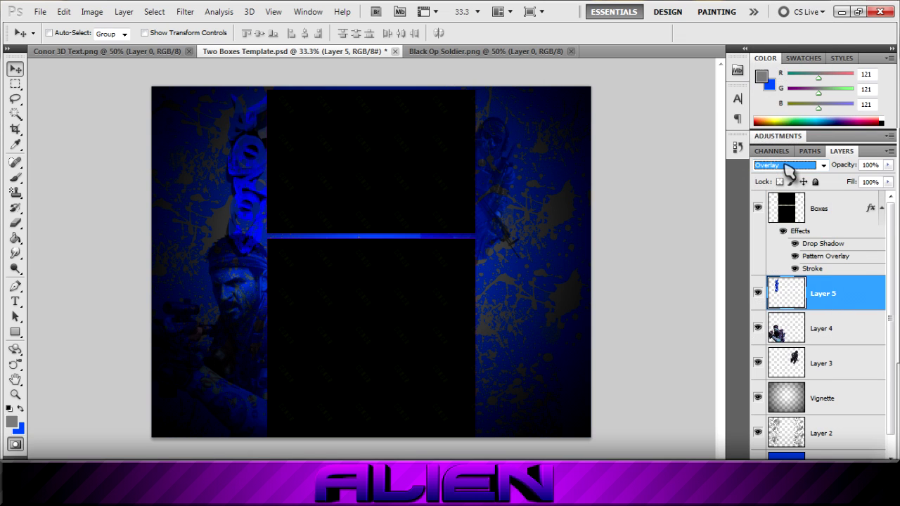
{"action": "key", "text": "ctrl+z"}
{"action": "left_click", "coordinate": [822, 165]}
{"action": "left_click", "coordinate": [797, 7]}
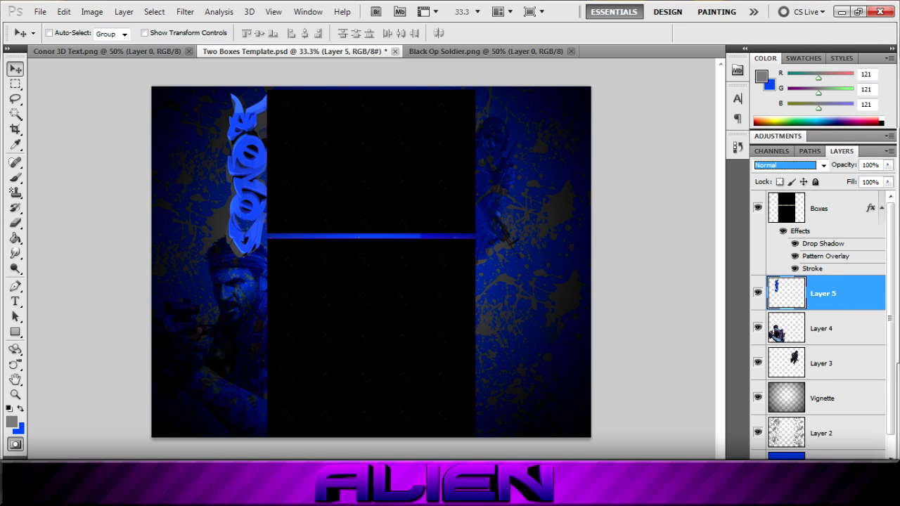
Step: Add the text "MADE BY" above the Boxes layer, near the left end of the blue divider, at 30 pt
{"action": "key", "text": "ctrl+shift+n"}
{"action": "key", "text": "Return"}
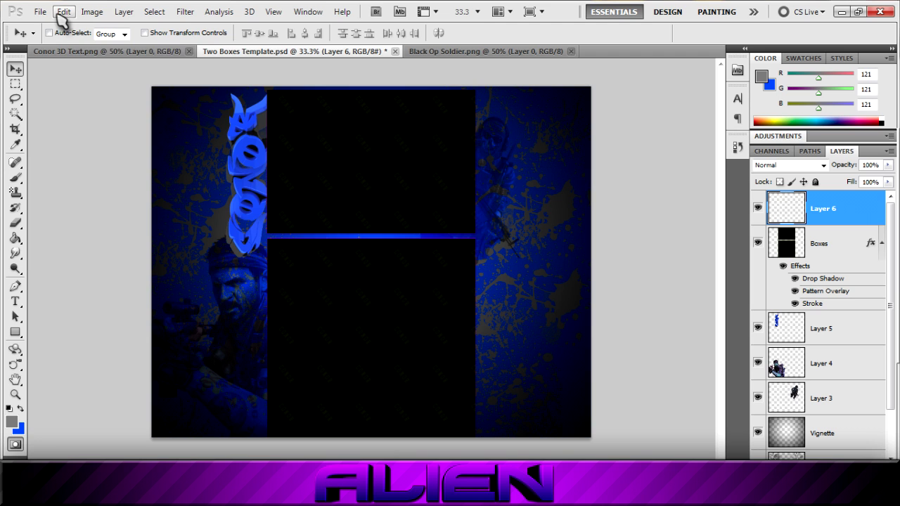
{"action": "left_click", "coordinate": [15, 301]}
{"action": "left_click_drag", "start_coordinate": [272, 232], "coordinate": [356, 248]}
{"action": "type", "text": "MADE BY"}
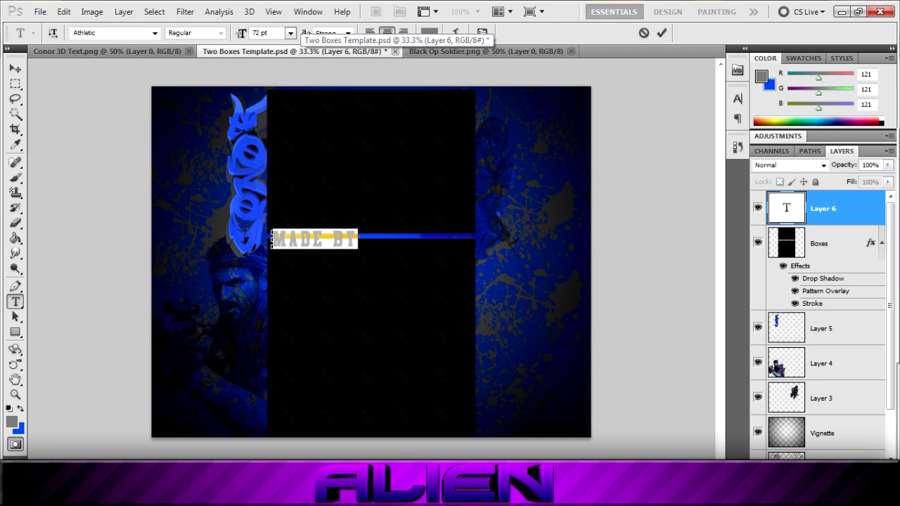
{"action": "left_click", "coordinate": [289, 33]}
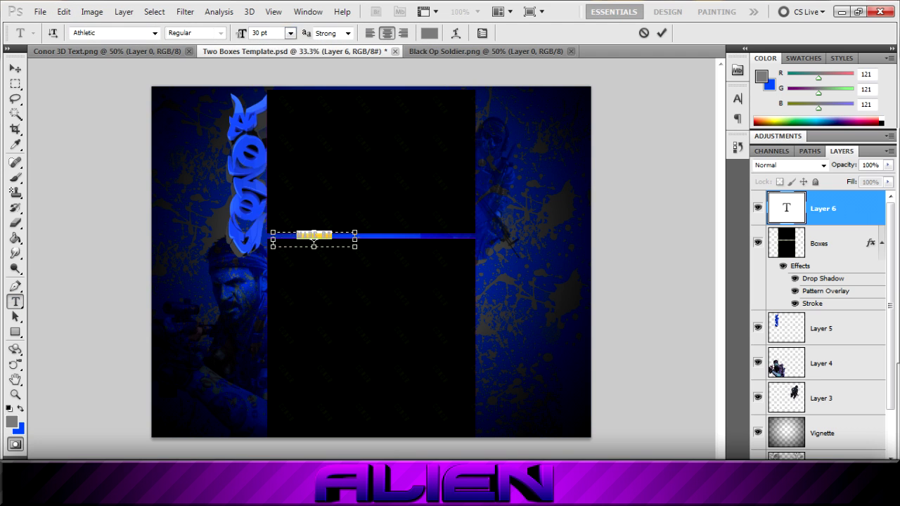
Step: Set the MADE BY text's font to BoomBox 2
{"action": "left_click", "coordinate": [153, 32]}
{"action": "left_click_drag", "start_coordinate": [303, 85], "coordinate": [303, 59]}
{"action": "left_click", "coordinate": [113, 33]}
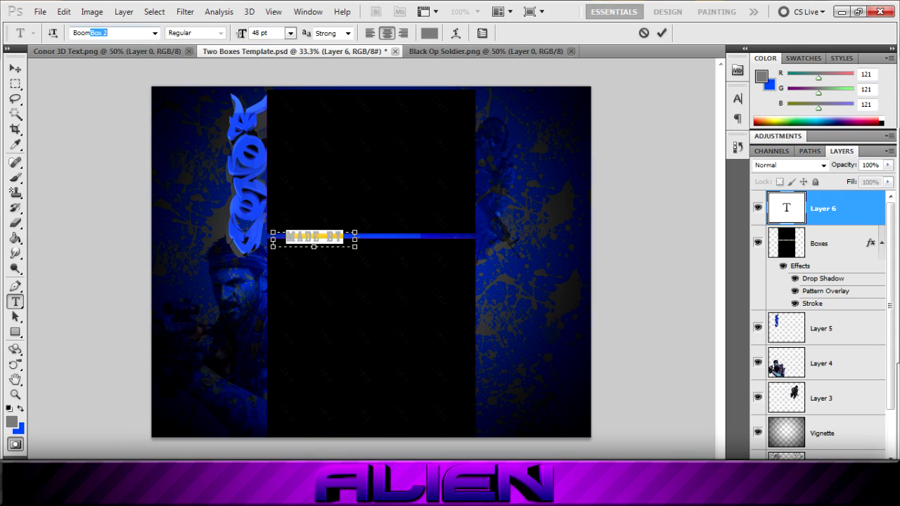
{"action": "key", "text": "Escape"}
{"action": "left_click", "coordinate": [155, 33]}
{"action": "scroll", "coordinate": [149, 186], "scroll_direction": "down", "scroll_amount": 13}
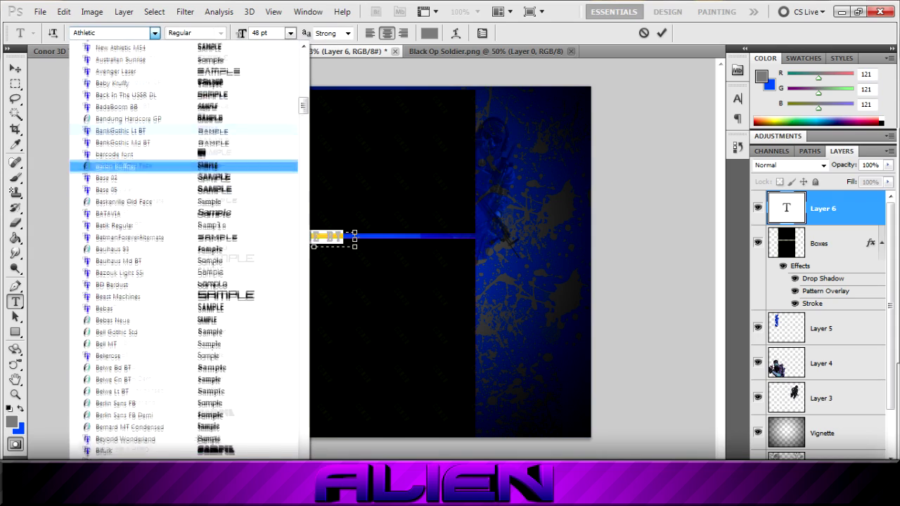
{"action": "left_click", "coordinate": [141, 200]}
Step: Recolor the MADE BY text magenta and set its size to 30 pt
{"action": "left_click", "coordinate": [429, 33]}
{"action": "left_click", "coordinate": [310, 52]}
{"action": "left_click", "coordinate": [469, 43]}
{"action": "left_click", "coordinate": [290, 33]}
{"action": "left_click", "coordinate": [281, 195]}
Step: Try to edit the MADE BY text with the Type tool
{"action": "left_click", "coordinate": [819, 244]}
{"action": "left_click", "coordinate": [825, 208]}
{"action": "left_click", "coordinate": [320, 237]}
{"action": "left_click", "coordinate": [454, 195]}
{"action": "left_click", "coordinate": [455, 198]}
{"action": "left_click", "coordinate": [454, 196]}
{"action": "left_click", "coordinate": [642, 175]}
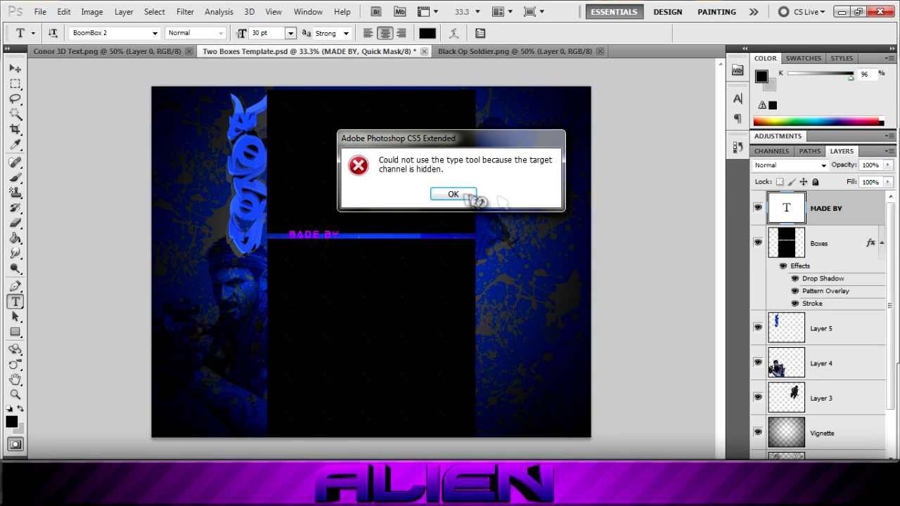
{"action": "left_click", "coordinate": [454, 194]}
Step: Try changing the MADE BY layer's locks and check its channels to make the text editable
{"action": "key", "text": "v"}
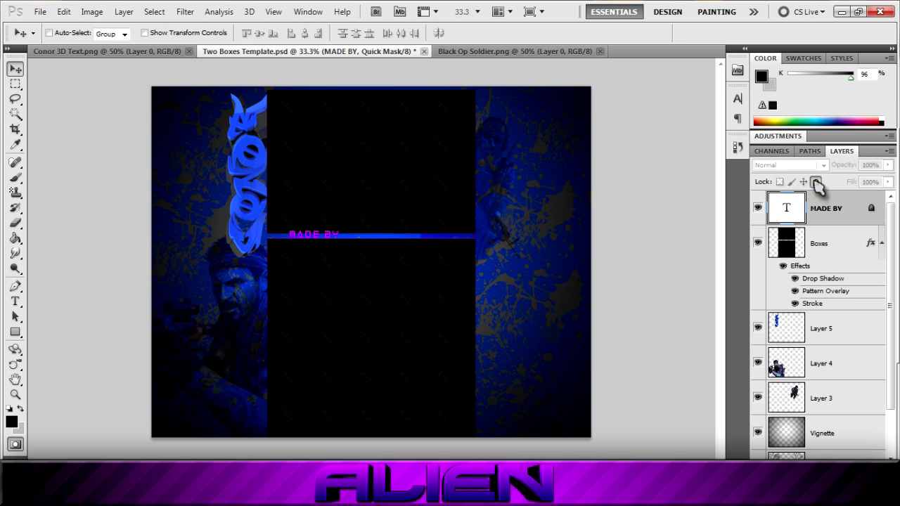
{"action": "left_click", "coordinate": [455, 197]}
{"action": "left_click", "coordinate": [454, 195]}
{"action": "left_click", "coordinate": [804, 182]}
{"action": "left_click", "coordinate": [474, 235]}
{"action": "left_click", "coordinate": [454, 195]}
{"action": "left_click", "coordinate": [803, 182]}
{"action": "left_click", "coordinate": [472, 235]}
{"action": "left_click", "coordinate": [455, 196]}
{"action": "left_click", "coordinate": [781, 153]}
Step: Step back through the document history to leave Quick Mask mode while keeping the magenta MADE BY text
{"action": "key", "text": "ctrl+alt+z"}
{"action": "key", "text": "ctrl+alt+z"}
{"action": "key", "text": "ctrl+alt+z"}
{"action": "key", "text": "ctrl+shift+z"}
{"action": "key", "text": "ctrl+shift+z"}
{"action": "key", "text": "ctrl+alt+z"}
{"action": "key", "text": "ctrl+alt+z"}
{"action": "key", "text": "ctrl+shift+z"}
{"action": "key", "text": "ctrl+shift+z"}
{"action": "left_click", "coordinate": [737, 147]}
{"action": "left_click", "coordinate": [706, 209]}
{"action": "left_click", "coordinate": [737, 147]}
Step: Reopen the MADE BY text for editing, position it on the blue divider and commit it
{"action": "right_click", "coordinate": [817, 254]}
{"action": "left_click", "coordinate": [822, 279]}
{"action": "left_click", "coordinate": [805, 278]}
{"action": "left_click", "coordinate": [15, 301]}
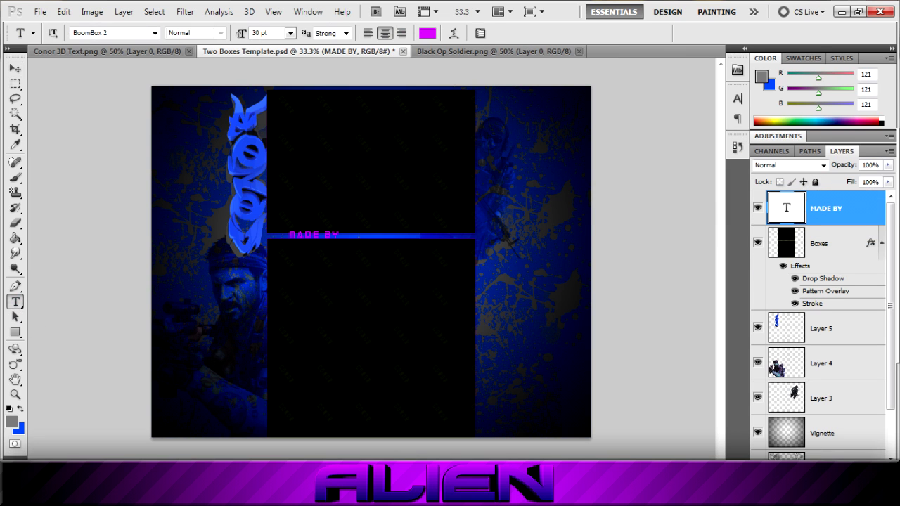
{"action": "left_click", "coordinate": [314, 237]}
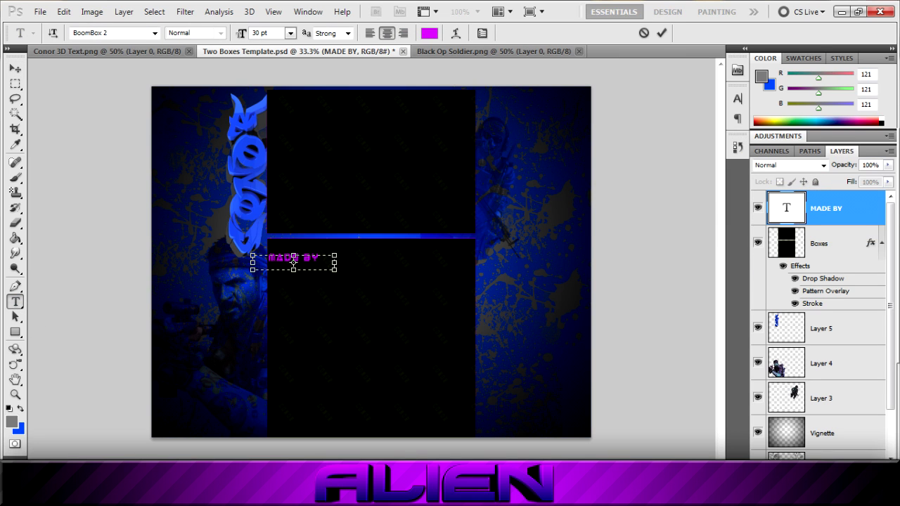
{"action": "left_click", "coordinate": [662, 33]}
Step: Give the MADE BY text a stroke, a drop shadow and a recolored outer glow
{"action": "left_click", "coordinate": [785, 466]}
{"action": "left_click", "coordinate": [801, 499]}
{"action": "left_click", "coordinate": [553, 142]}
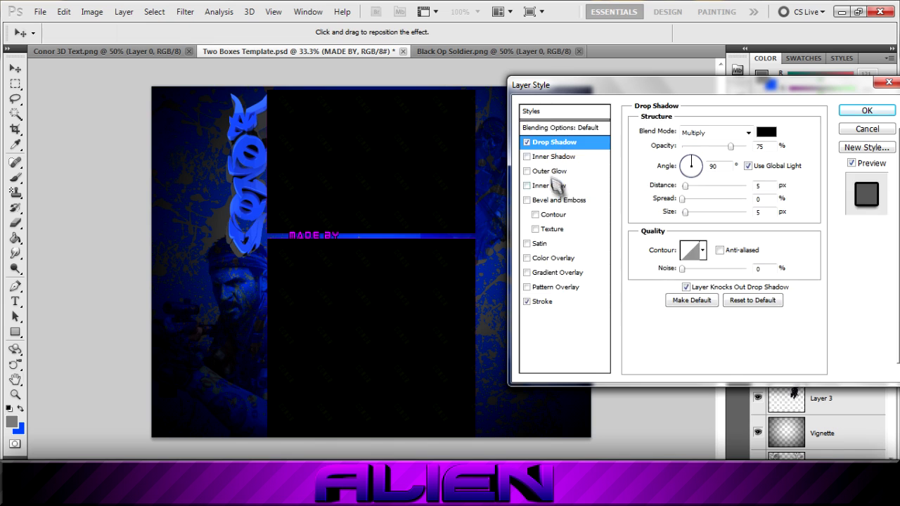
{"action": "left_click", "coordinate": [552, 171]}
{"action": "left_click", "coordinate": [665, 175]}
{"action": "key", "text": "Return"}
Step: Add Bevel and Emboss and a Gradient Overlay to the MADE BY text and apply the layer style
{"action": "left_click", "coordinate": [553, 142]}
{"action": "left_click", "coordinate": [561, 200]}
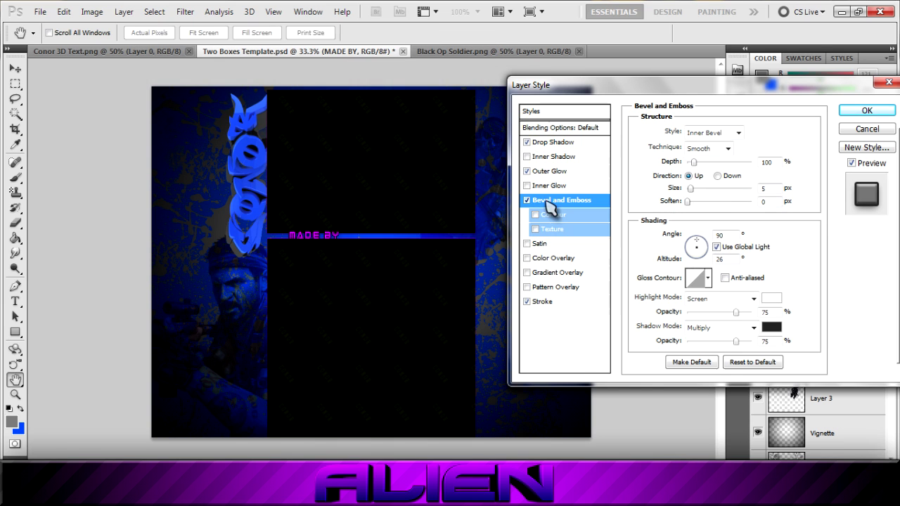
{"action": "left_click", "coordinate": [562, 272]}
{"action": "left_click", "coordinate": [716, 132]}
{"action": "left_click", "coordinate": [731, 268]}
{"action": "left_click", "coordinate": [859, 112]}
Step: Open the purple Alien 3D Gloss.png from My Pictures, copy its logo cutout and return to the Two Boxes Template
{"action": "left_click", "coordinate": [40, 12]}
{"action": "left_click", "coordinate": [51, 40]}
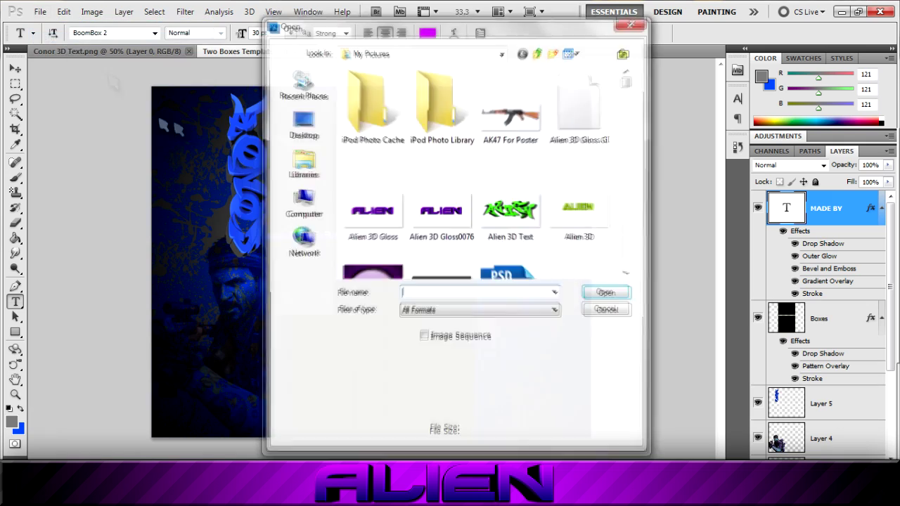
{"action": "double_click", "coordinate": [373, 198]}
{"action": "left_click", "coordinate": [15, 114]}
{"action": "left_click", "coordinate": [112, 141]}
{"action": "key", "text": "ctrl+shift+i"}
{"action": "key", "text": "ctrl+c"}
{"action": "left_click", "coordinate": [295, 51]}
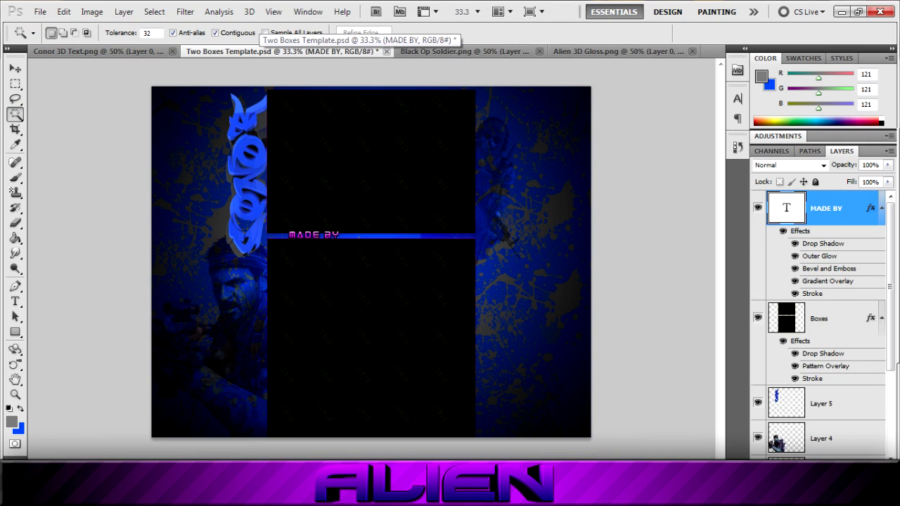
Step: Try the ALIEN logo scaled down on the blue divider right of MADE BY and delete it
{"action": "key", "text": "ctrl+v"}
{"action": "left_click", "coordinate": [64, 12]}
{"action": "mouse_move", "coordinate": [239, 269]}
{"action": "left_click", "coordinate": [276, 286]}
{"action": "left_click_drag", "start_coordinate": [223, 237], "coordinate": [447, 274]}
{"action": "key", "text": "Return"}
{"action": "left_click", "coordinate": [16, 69]}
{"action": "left_click", "coordinate": [64, 12]}
{"action": "mouse_move", "coordinate": [232, 267]}
{"action": "left_click", "coordinate": [299, 286]}
{"action": "key", "text": "Return"}
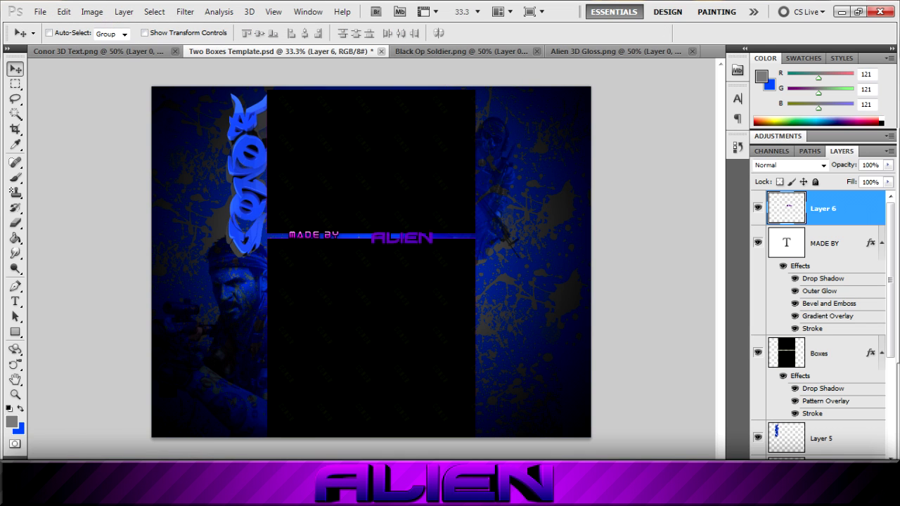
{"action": "key", "text": "Delete"}
Step: Add the text "UNKNOWNALIENZ" on the divider right of MADE BY and give it MADE BY's layer style
{"action": "key", "text": "t"}
{"action": "left_click", "coordinate": [362, 236]}
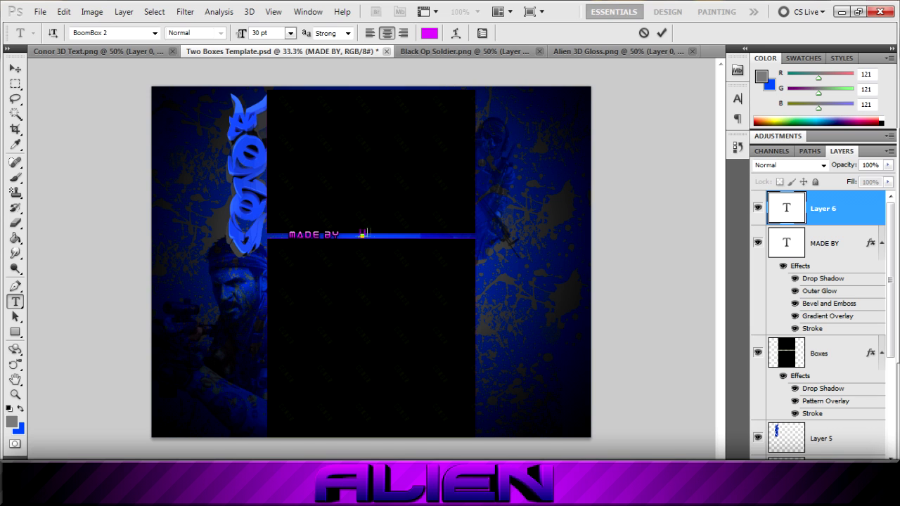
{"action": "key", "text": "Escape"}
{"action": "left_click_drag", "start_coordinate": [348, 232], "coordinate": [468, 247]}
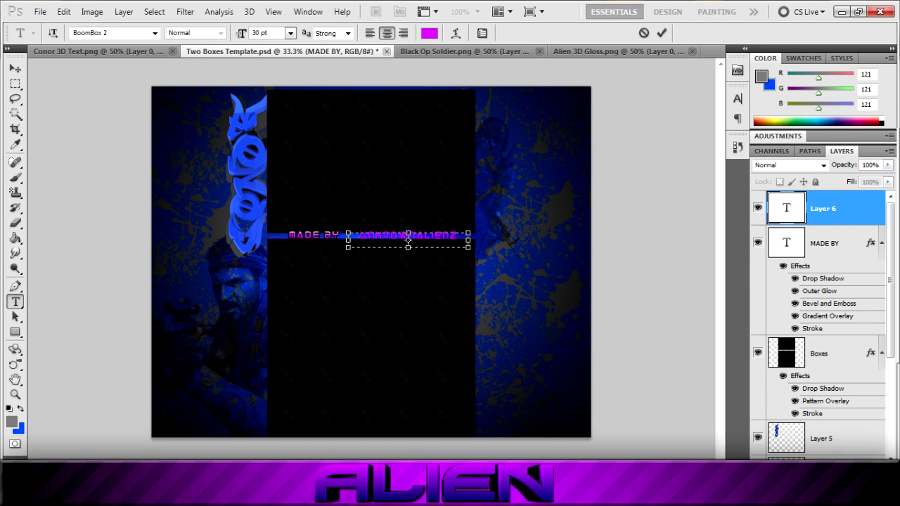
{"action": "right_click", "coordinate": [826, 208]}
{"action": "left_click", "coordinate": [724, 442]}
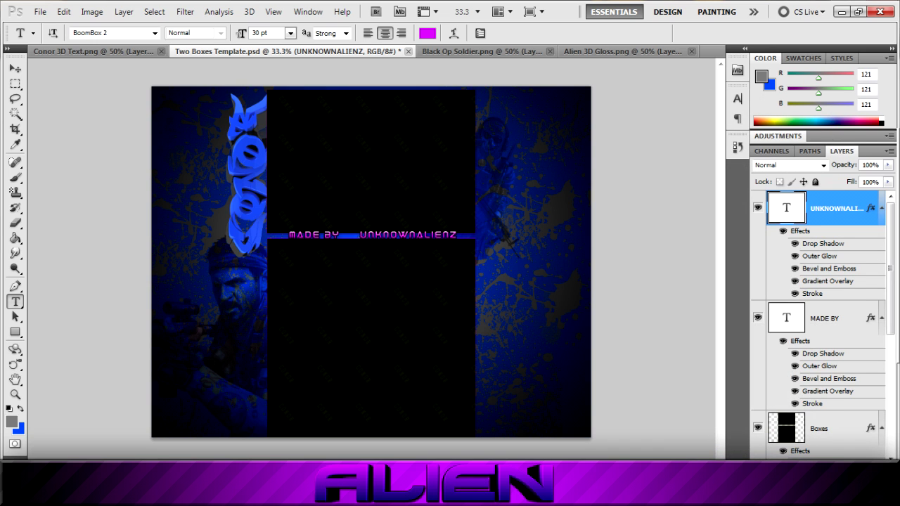
Step: Paste the ALIEN logo again and scale it down to 14.75% width and 22.46% height
{"action": "key", "text": "ctrl+v"}
{"action": "left_click", "coordinate": [14, 69]}
{"action": "left_click", "coordinate": [63, 12]}
{"action": "mouse_move", "coordinate": [235, 267]}
{"action": "left_click", "coordinate": [313, 322]}
{"action": "key", "text": "Escape"}
{"action": "left_click", "coordinate": [63, 12]}
{"action": "left_click", "coordinate": [276, 286]}
{"action": "left_click_drag", "start_coordinate": [224, 237], "coordinate": [476, 276]}
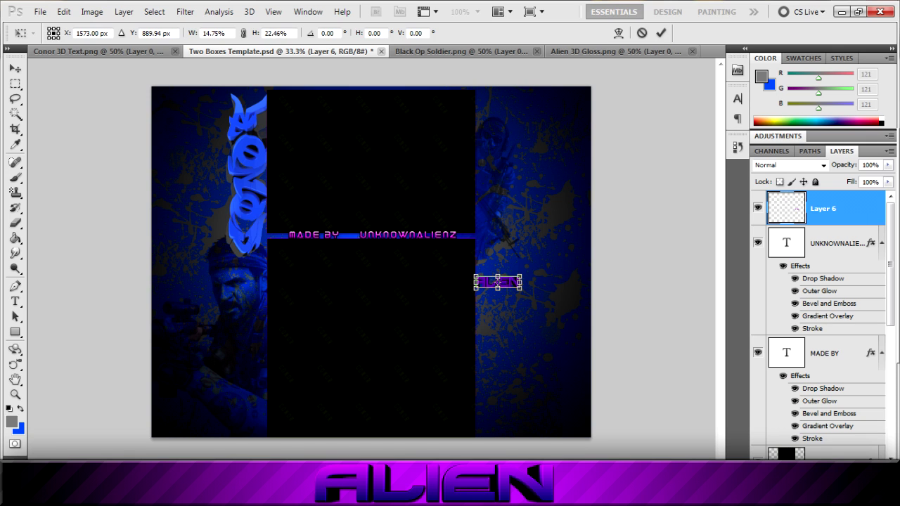
{"action": "key", "text": "Return"}
Step: Move the ALIEN logo to the canvas's top edge, right of the boxes, and change its blend mode
{"action": "left_click_drag", "start_coordinate": [497, 392], "coordinate": [527, 84]}
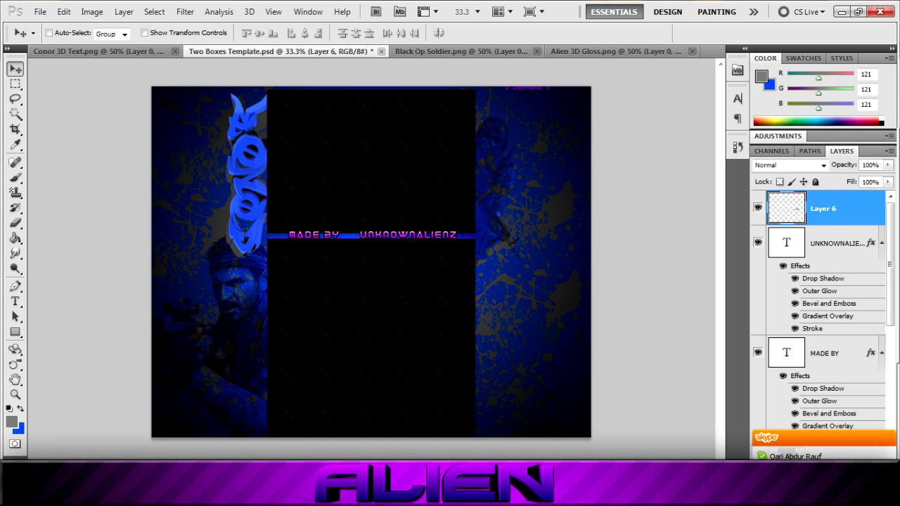
{"action": "left_click", "coordinate": [790, 165]}
{"action": "left_click", "coordinate": [796, 166]}
Step: Recolor the middle stop of the Boxes layer's stroke gradient bright blue and set the gradient angle to -90°
{"action": "left_click", "coordinate": [821, 454]}
{"action": "double_click", "coordinate": [837, 398]}
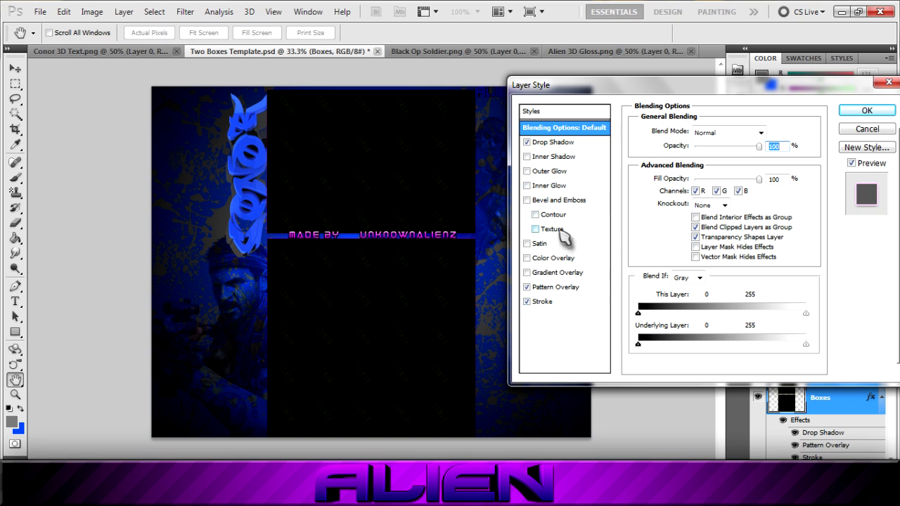
{"action": "left_click", "coordinate": [544, 301]}
{"action": "left_click", "coordinate": [711, 216]}
{"action": "double_click", "coordinate": [474, 327]}
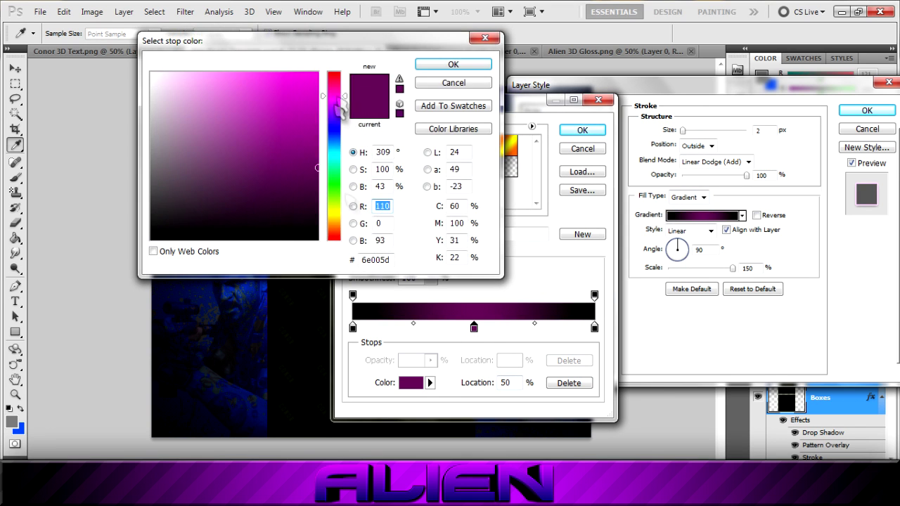
{"action": "left_click_drag", "start_coordinate": [335, 107], "coordinate": [335, 137]}
{"action": "left_click", "coordinate": [318, 73]}
{"action": "left_click", "coordinate": [453, 64]}
{"action": "left_click", "coordinate": [582, 130]}
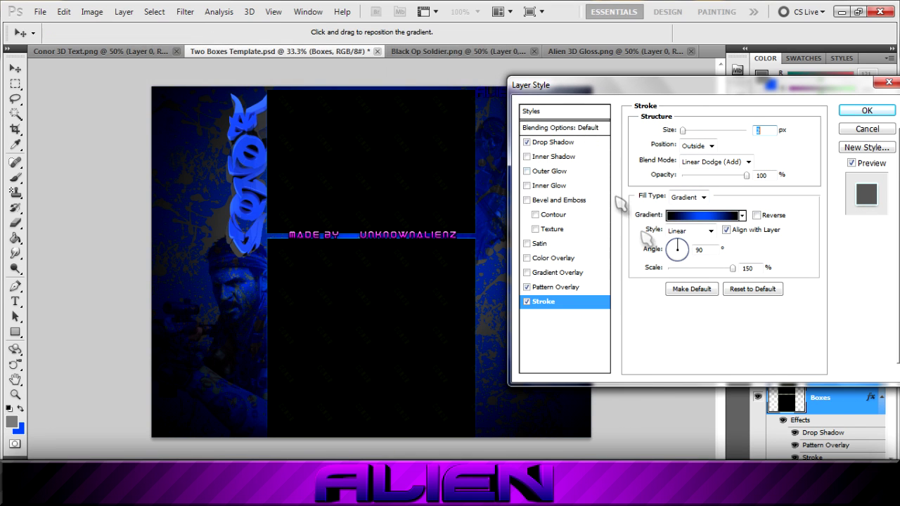
{"action": "left_click", "coordinate": [734, 218]}
{"action": "left_click", "coordinate": [581, 128]}
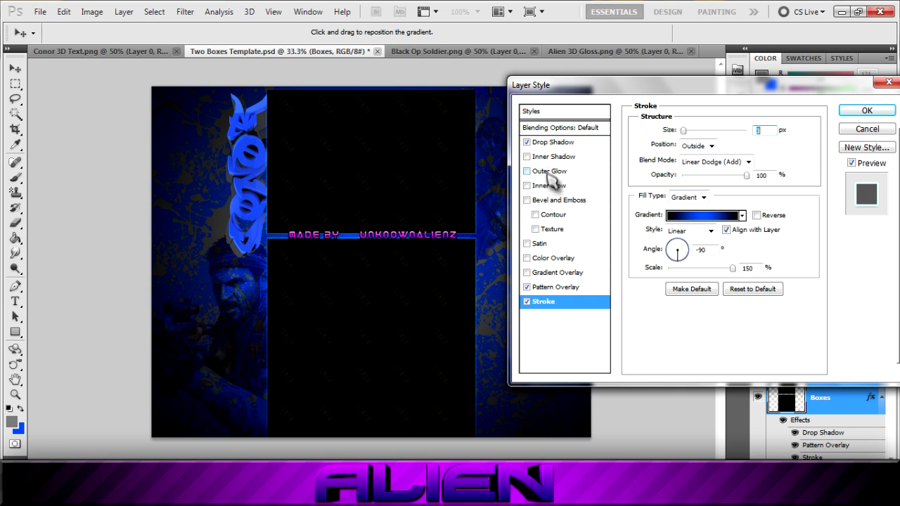
Step: Add a recolored outer glow to the Boxes layer, apply the style and create a new layer above it
{"action": "left_click", "coordinate": [553, 142]}
{"action": "left_click", "coordinate": [548, 171]}
{"action": "left_click", "coordinate": [648, 179]}
{"action": "left_click", "coordinate": [424, 61]}
{"action": "left_click", "coordinate": [867, 111]}
{"action": "key", "text": "ctrl+shift+alt+n"}
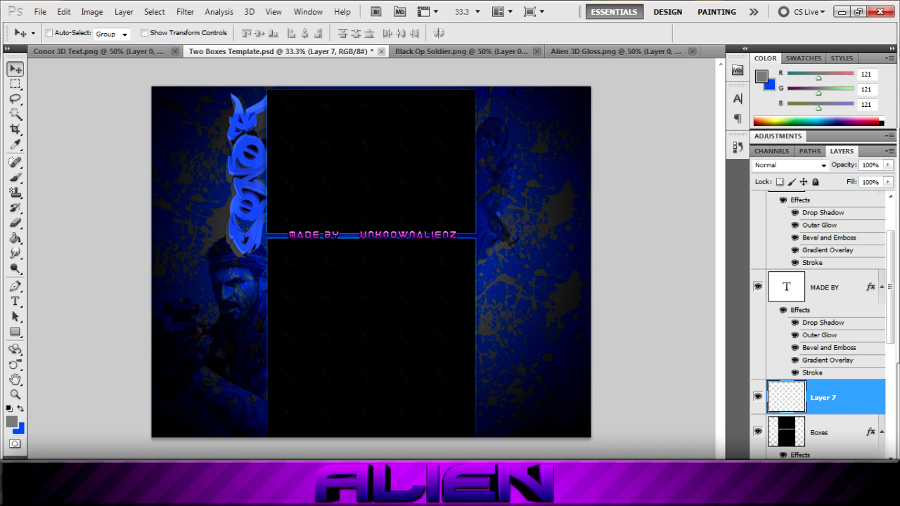
Step: Fill the new layer above Boxes with white and clip it to the Boxes layer
{"action": "left_click", "coordinate": [17, 238]}
{"action": "left_click", "coordinate": [19, 408]}
{"action": "left_click", "coordinate": [289, 267]}
{"action": "left_click", "coordinate": [819, 414], "text": "alt"}
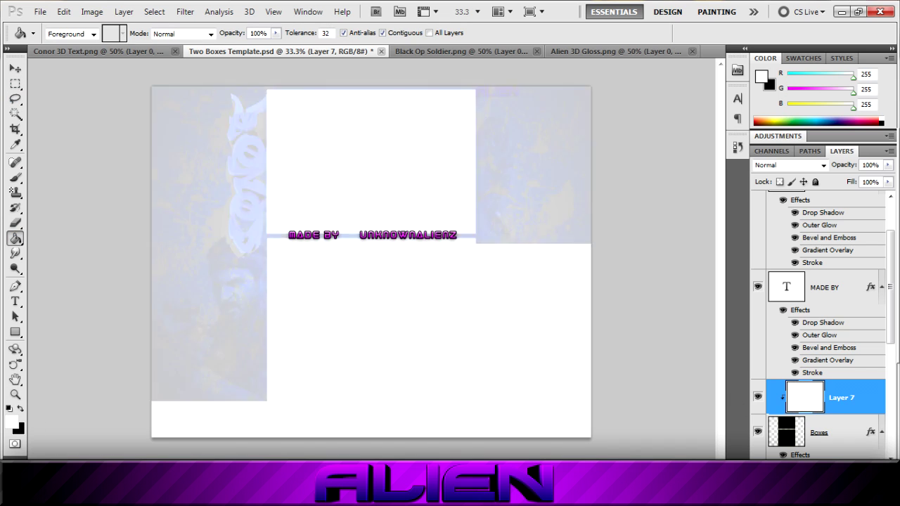
Step: Cut a wide elliptical area out of the white fill over the upper box, leaving a curved gloss edge
{"action": "left_click", "coordinate": [16, 96]}
{"action": "left_click", "coordinate": [15, 85]}
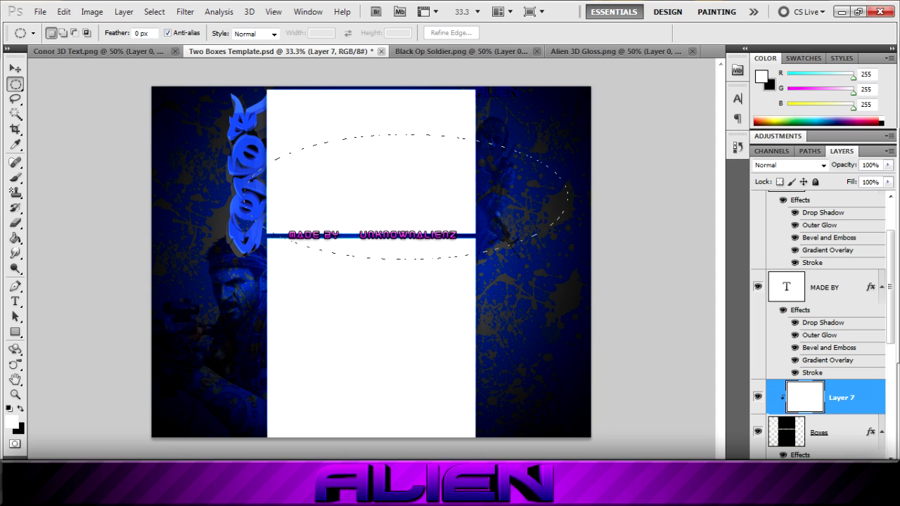
{"action": "right_click", "coordinate": [16, 85]}
{"action": "left_click", "coordinate": [53, 83]}
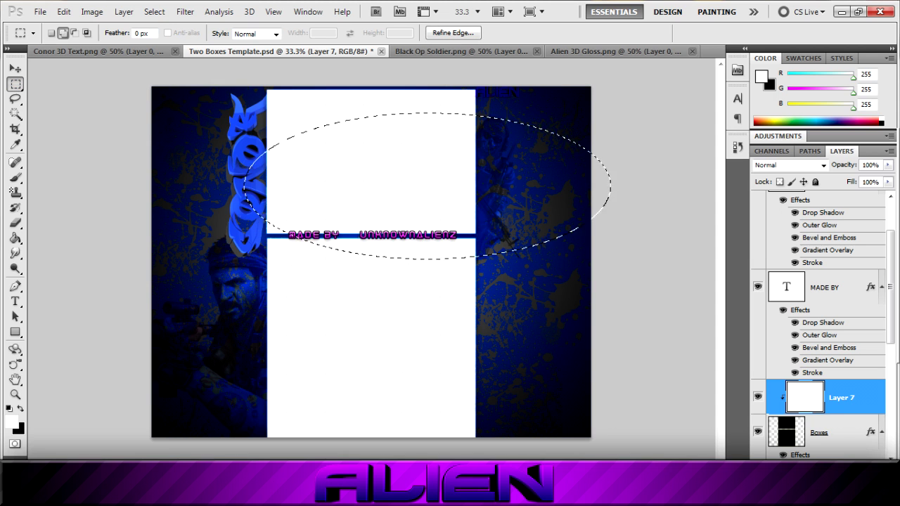
{"action": "left_click_drag", "start_coordinate": [591, 190], "coordinate": [591, 341]}
{"action": "left_click", "coordinate": [15, 239]}
{"action": "left_click", "coordinate": [16, 69]}
{"action": "key", "text": "Delete"}
Step: Cut an elliptical area out of the lower box's white fill, clear the remainder beneath it and set the layer opacity to 15%
{"action": "left_click", "coordinate": [17, 84]}
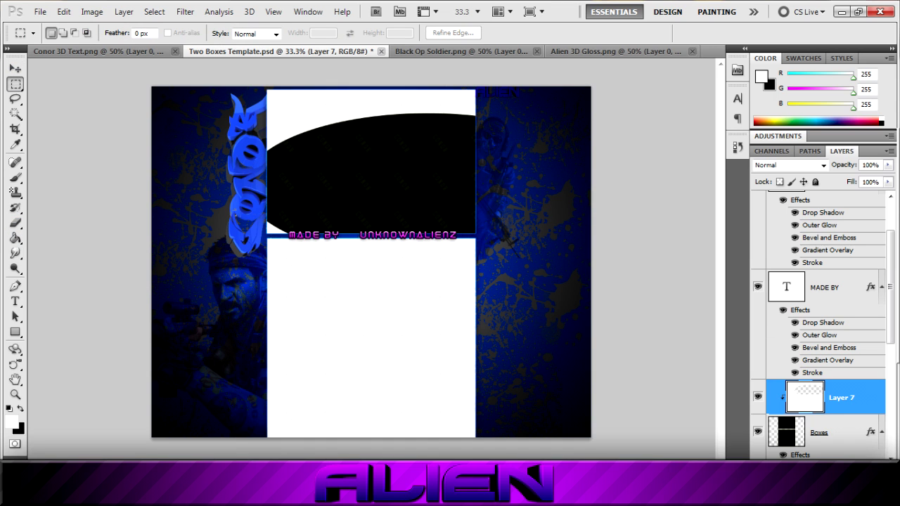
{"action": "right_click", "coordinate": [16, 84]}
{"action": "left_click", "coordinate": [56, 96]}
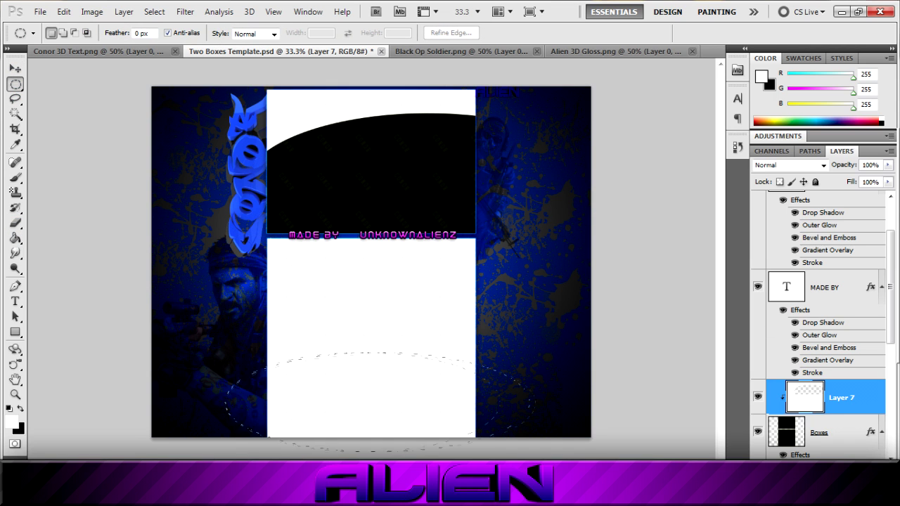
{"action": "key", "text": "Delete"}
{"action": "right_click", "coordinate": [19, 88]}
{"action": "left_click", "coordinate": [57, 82]}
{"action": "left_click_drag", "start_coordinate": [176, 376], "coordinate": [550, 437]}
{"action": "left_click_drag", "start_coordinate": [849, 181], "coordinate": [835, 184]}
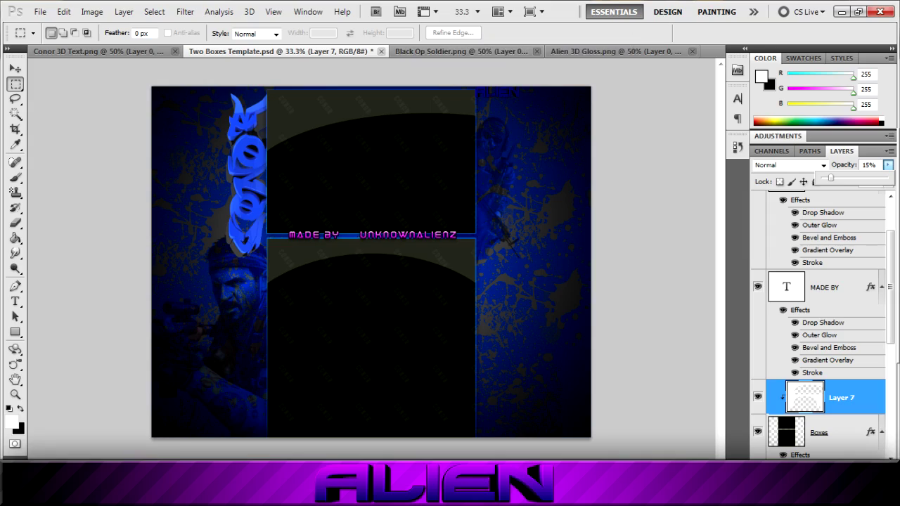
Step: Switch to Firefox and search Google for "soap mw2 png", then search its images for "soap render"
{"action": "left_click", "coordinate": [100, 485]}
{"action": "left_click", "coordinate": [238, 10]}
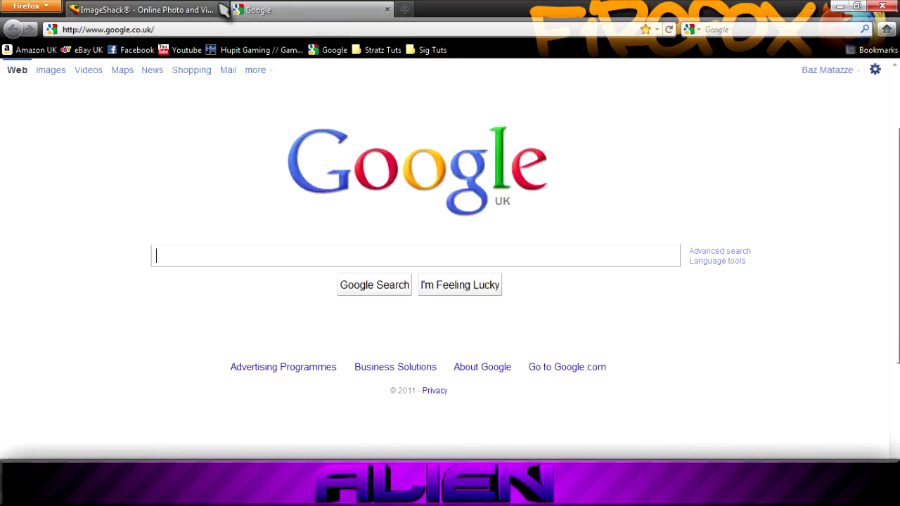
{"action": "type", "text": "soap mw2 png"}
{"action": "key", "text": "Return"}
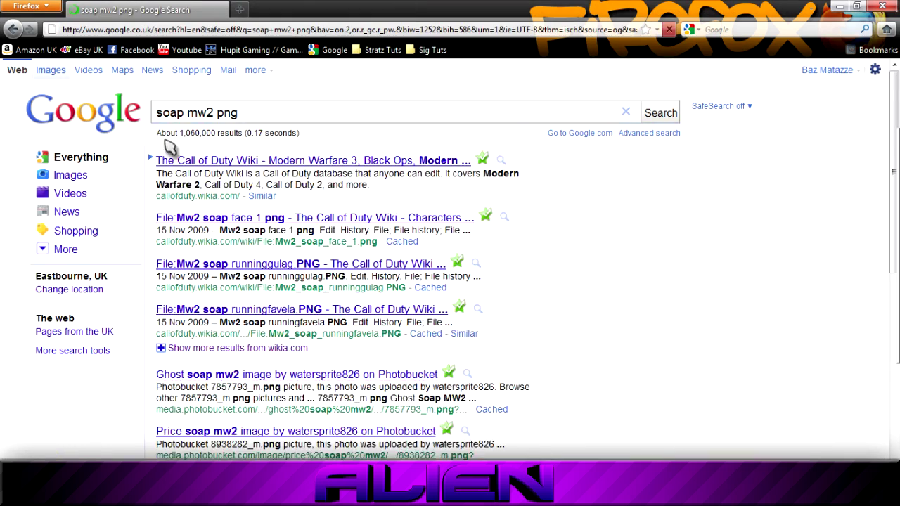
{"action": "left_click", "coordinate": [50, 70]}
{"action": "left_click_drag", "start_coordinate": [216, 112], "coordinate": [158, 106]}
{"action": "type", "text": "render"}
{"action": "key", "text": "Return"}
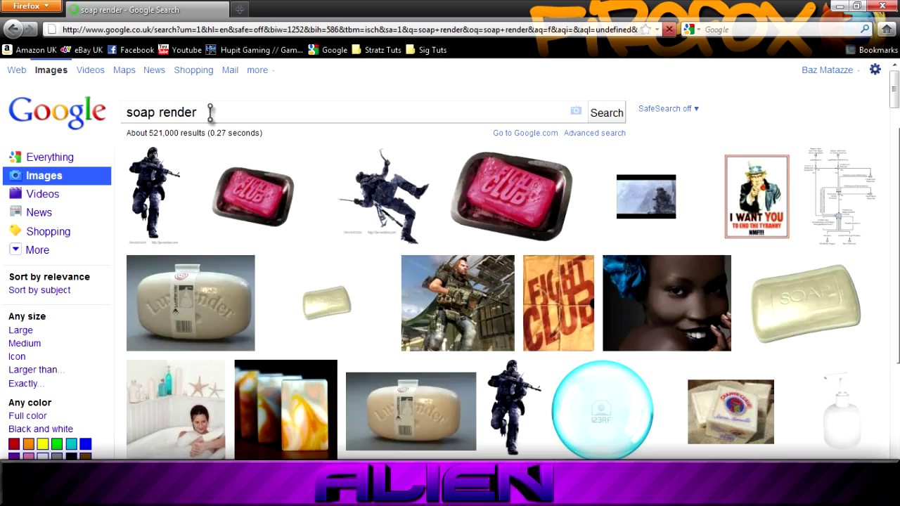
{"action": "scroll", "coordinate": [312, 195], "scroll_direction": "down", "scroll_amount": 10}
{"action": "scroll", "coordinate": [311, 194], "scroll_direction": "up", "scroll_amount": 10}
Step: Open the running soldier render at full size and save the image as "soap mw2"
{"action": "left_click", "coordinate": [162, 205]}
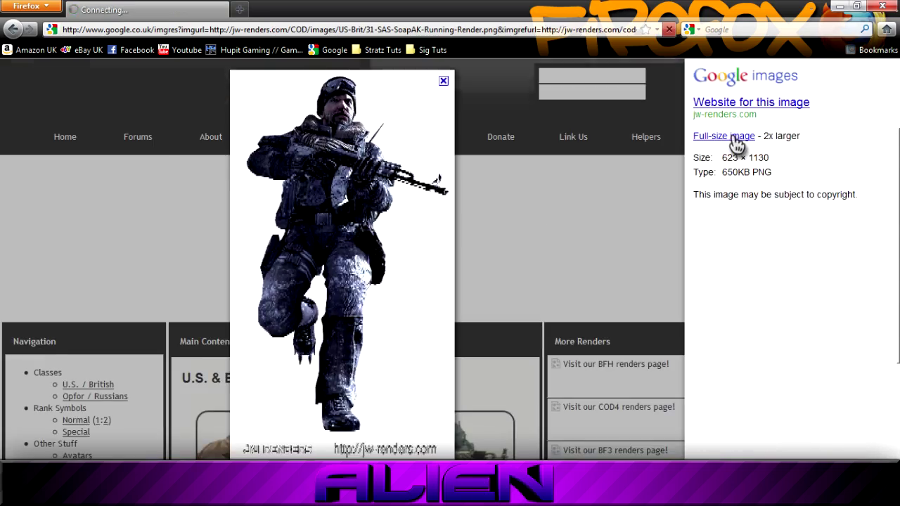
{"action": "left_click", "coordinate": [731, 138]}
{"action": "right_click", "coordinate": [154, 250]}
{"action": "left_click", "coordinate": [211, 293]}
{"action": "type", "text": "soap mw2"}
{"action": "key", "text": "Return"}
{"action": "left_click", "coordinate": [301, 272]}
Step: Switch back to Photoshop and open soap mw2.png
{"action": "left_click", "coordinate": [450, 485]}
{"action": "left_click", "coordinate": [40, 12]}
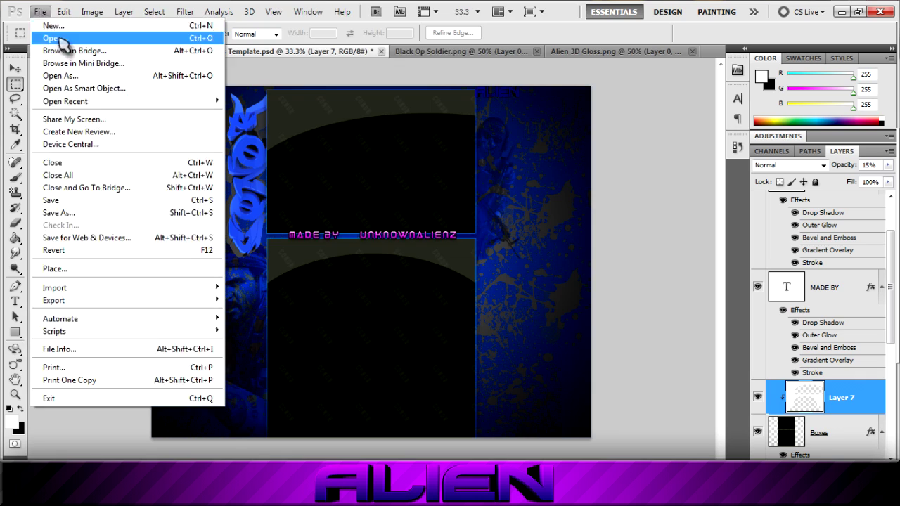
{"action": "left_click", "coordinate": [60, 39]}
{"action": "type", "text": "soa"}
{"action": "key", "text": "Down"}
{"action": "key", "text": "Return"}
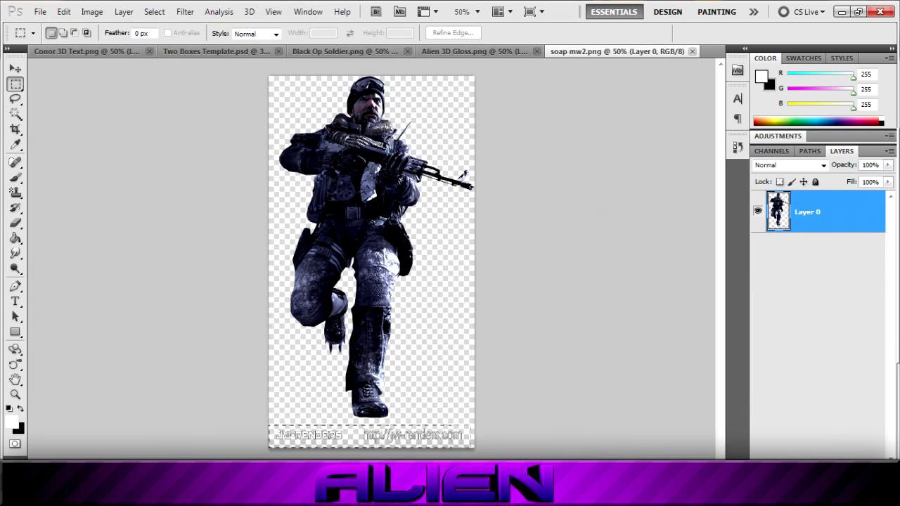
Step: Delete the watermark text below the soldier's feet and deselect
{"action": "left_click_drag", "start_coordinate": [470, 448], "coordinate": [474, 449]}
{"action": "key", "text": "Delete"}
{"action": "key", "text": "ctrl+d"}
Step: Select and copy the soldier, paste him into Two Boxes Template.psd and place him beside the lower box's right edge
{"action": "left_click", "coordinate": [15, 114]}
{"action": "left_click", "coordinate": [302, 99]}
{"action": "key", "text": "ctrl+shift+i"}
{"action": "left_click", "coordinate": [233, 54]}
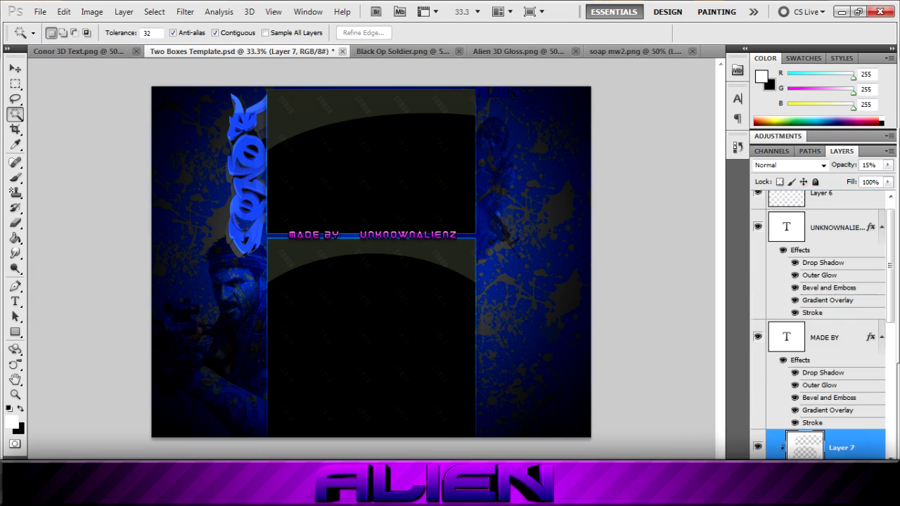
{"action": "key", "text": "ctrl+v"}
{"action": "key", "text": "v"}
{"action": "left_click_drag", "start_coordinate": [532, 310], "coordinate": [489, 367]}
Step: Add a Hue/Saturation adjustment above the pasted soldier, shift the hue to green and merge it down into Layer 8
{"action": "left_click", "coordinate": [786, 152]}
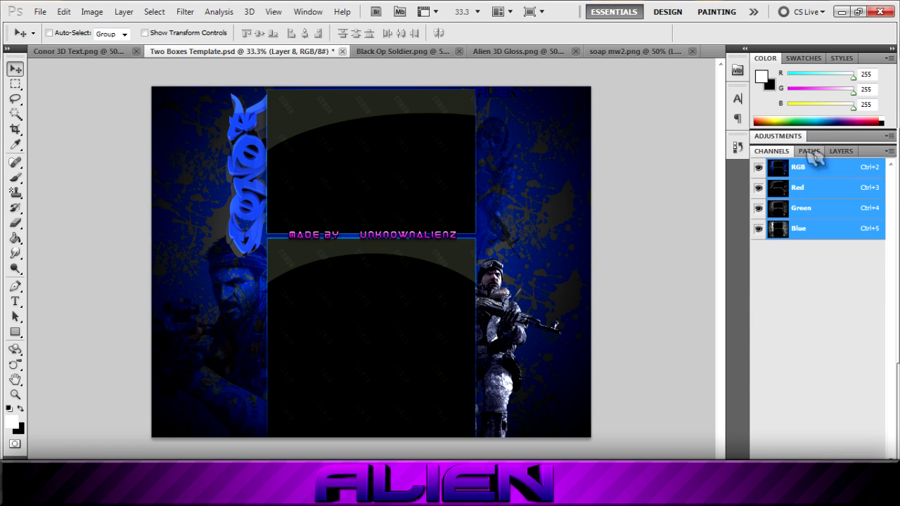
{"action": "left_click", "coordinate": [841, 151]}
{"action": "left_click", "coordinate": [777, 137]}
{"action": "left_click", "coordinate": [791, 201]}
{"action": "mouse_move", "coordinate": [820, 209]}
{"action": "left_mouse_down"}
{"action": "mouse_move", "coordinate": [757, 209]}
{"action": "mouse_move", "coordinate": [824, 204]}
{"action": "mouse_move", "coordinate": [804, 209]}
{"action": "left_mouse_up"}
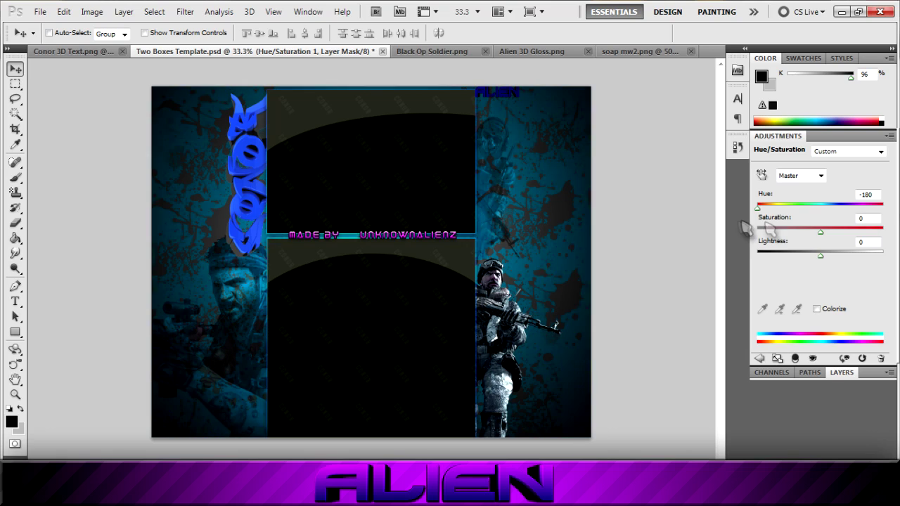
{"action": "left_click", "coordinate": [841, 373]}
{"action": "right_click", "coordinate": [846, 342]}
{"action": "right_click", "coordinate": [869, 343]}
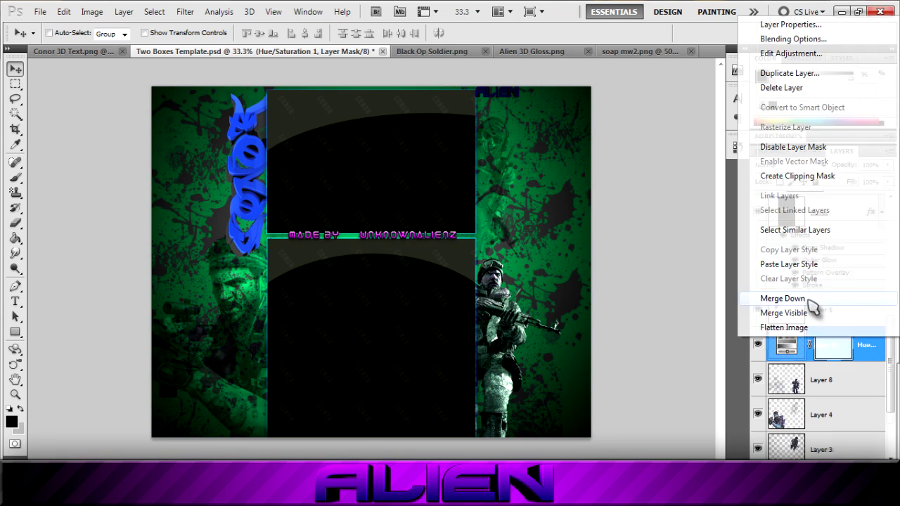
{"action": "left_click", "coordinate": [805, 299]}
Step: Set Layer 8's blend mode to Overlay and reduce its opacity, comparing it with the other soldier layers
{"action": "left_click", "coordinate": [823, 166]}
{"action": "left_click", "coordinate": [805, 164]}
{"action": "left_click", "coordinate": [840, 379]}
{"action": "left_click", "coordinate": [841, 310]}
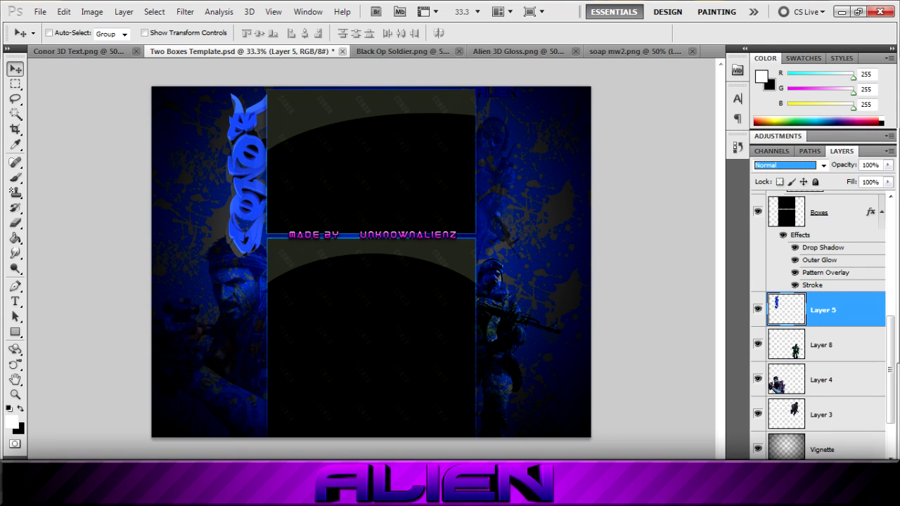
{"action": "left_click", "coordinate": [840, 379]}
{"action": "left_click", "coordinate": [840, 415]}
{"action": "left_click", "coordinate": [840, 379]}
{"action": "key", "text": "alt+bracketright"}
{"action": "left_click_drag", "start_coordinate": [888, 165], "coordinate": [860, 186]}
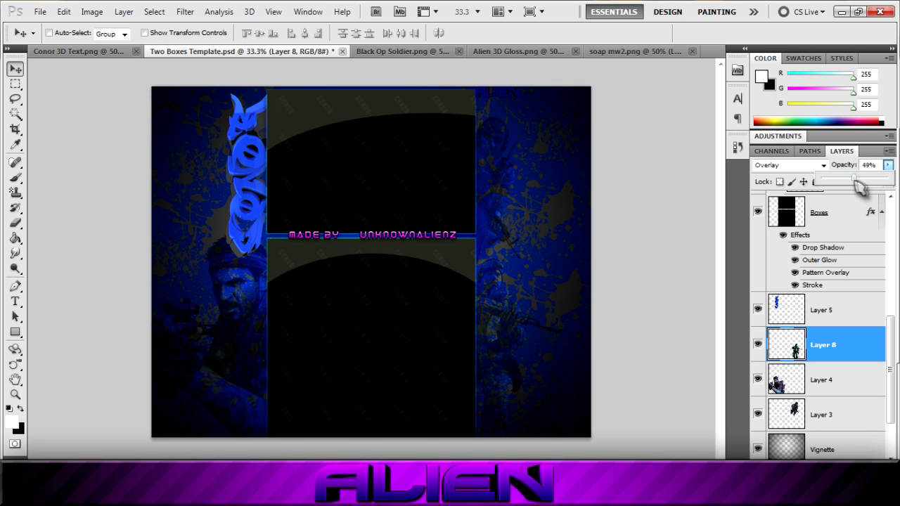
{"action": "key", "text": "alt+bracketleft"}
{"action": "key", "text": "alt+bracketleft"}
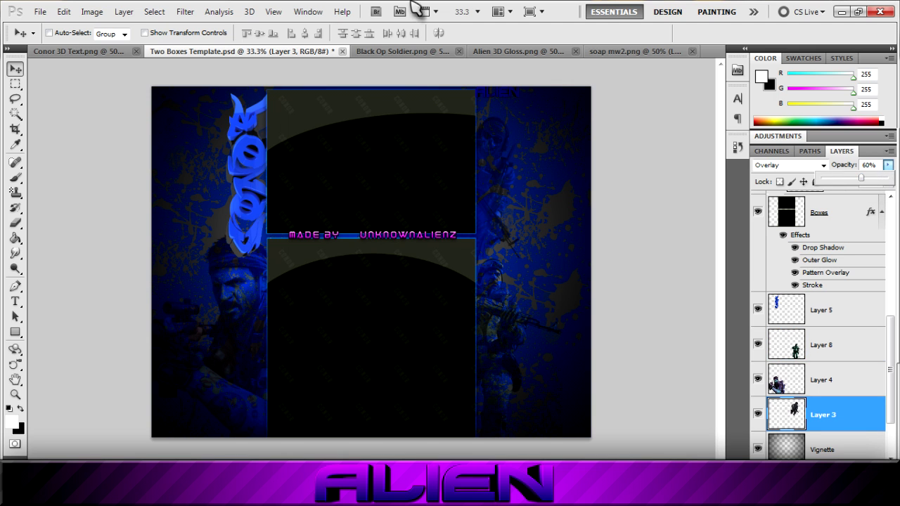
{"action": "left_click", "coordinate": [45, 11]}
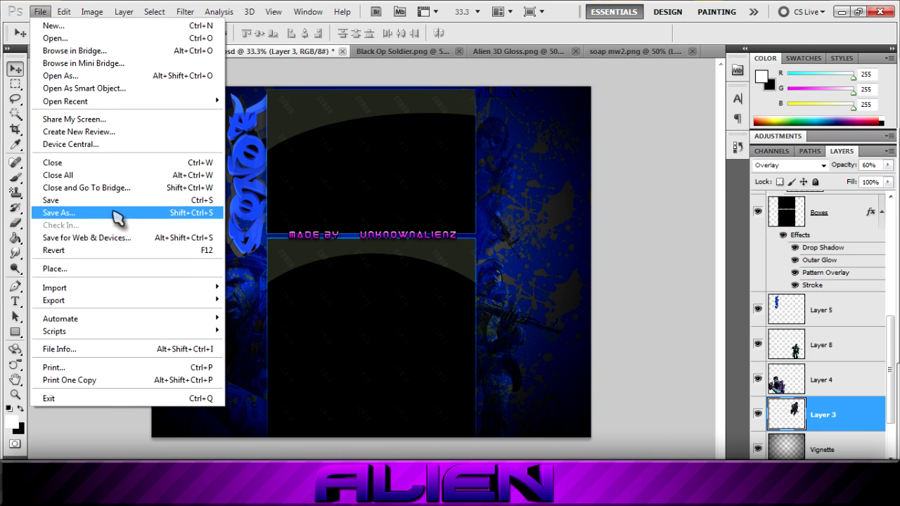
{"action": "left_click", "coordinate": [118, 167]}
{"action": "type", "text": "Conor's YT BG.psd"}
{"action": "left_click", "coordinate": [299, 159]}
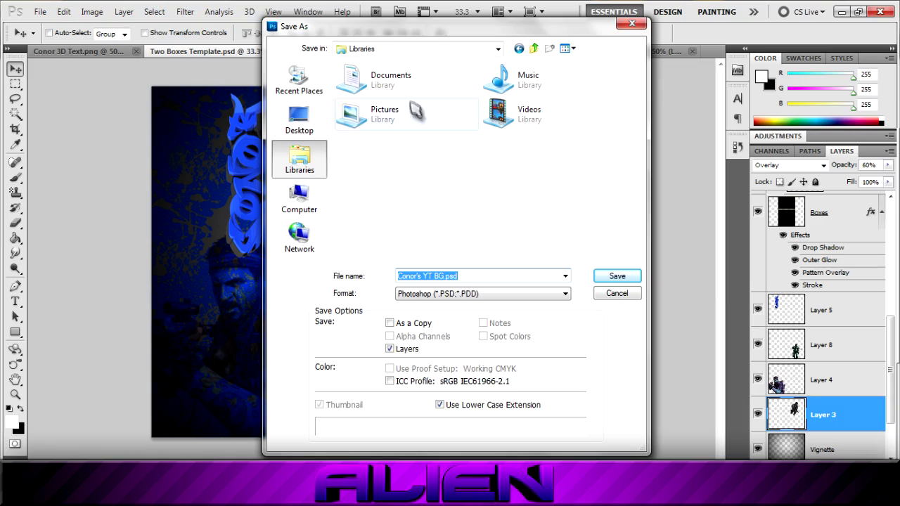
{"action": "left_click", "coordinate": [609, 294]}
{"action": "left_click", "coordinate": [15, 395]}
{"action": "left_click_drag", "start_coordinate": [382, 248], "coordinate": [436, 247]}
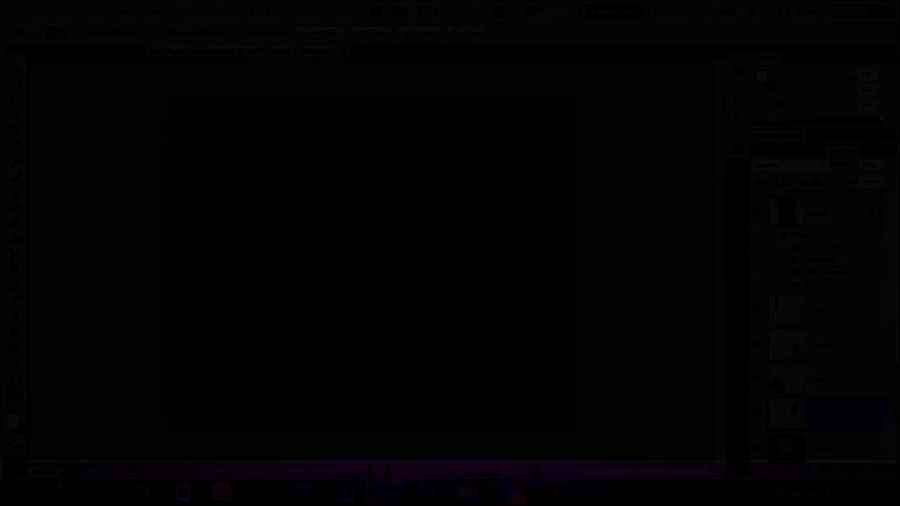